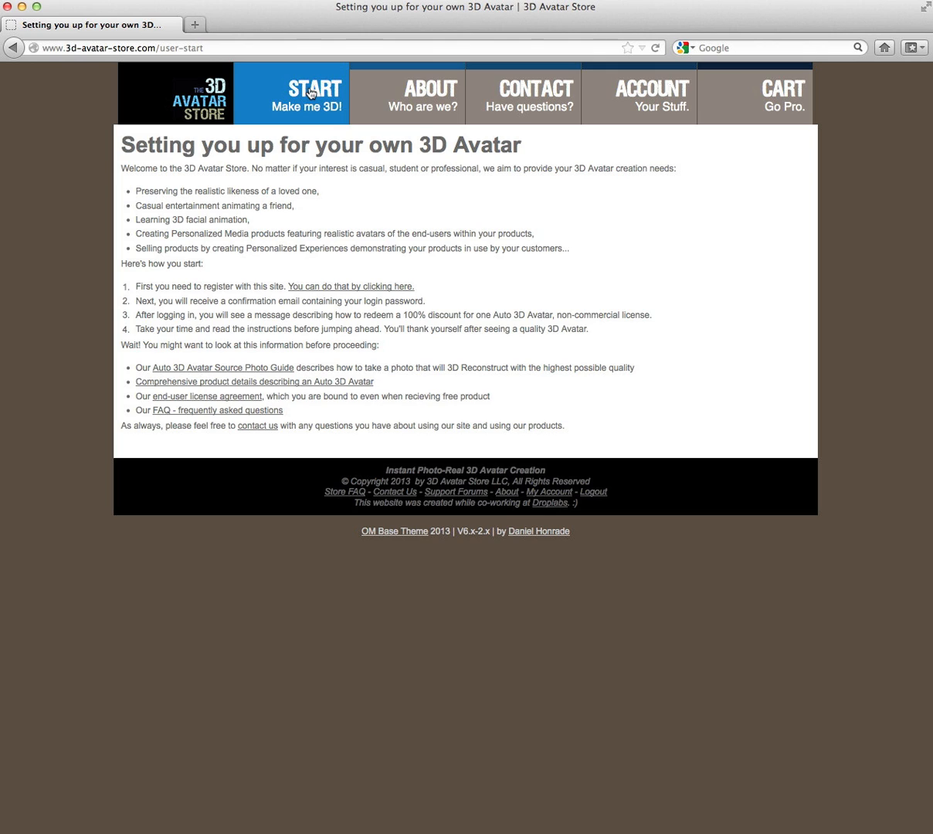
# Step: Open the account's Auto 3D Avatar library and start creating a new Auto 3D Avatar
pyautogui.click(645, 100)
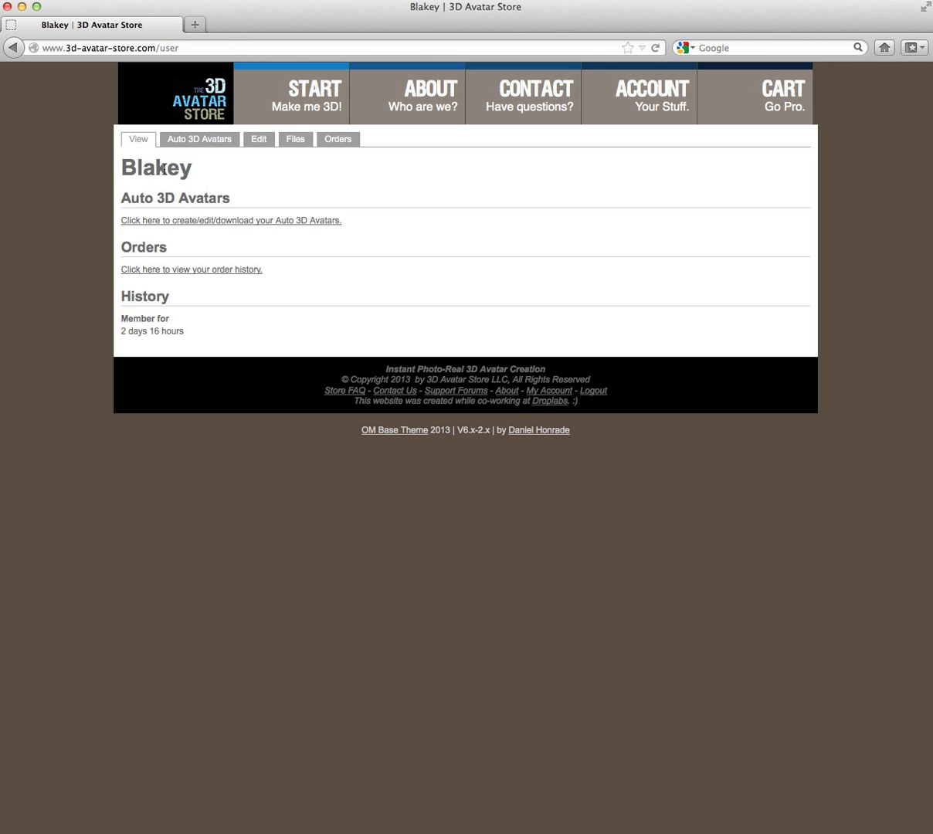
pyautogui.click(199, 221)
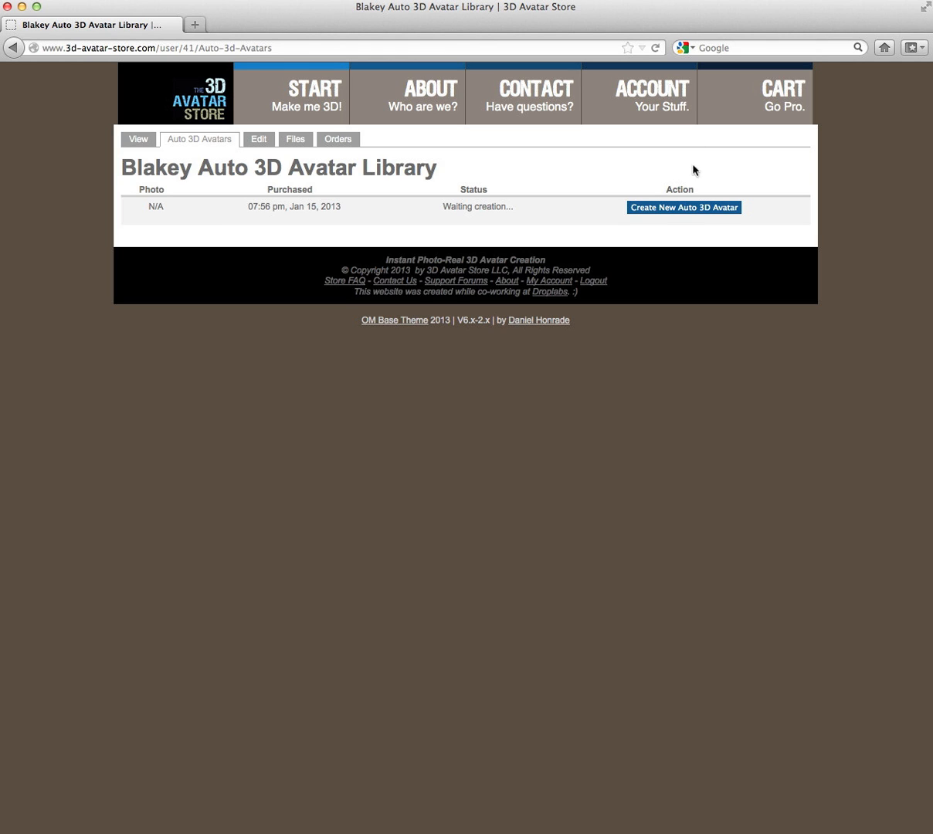
pyautogui.click(682, 210)
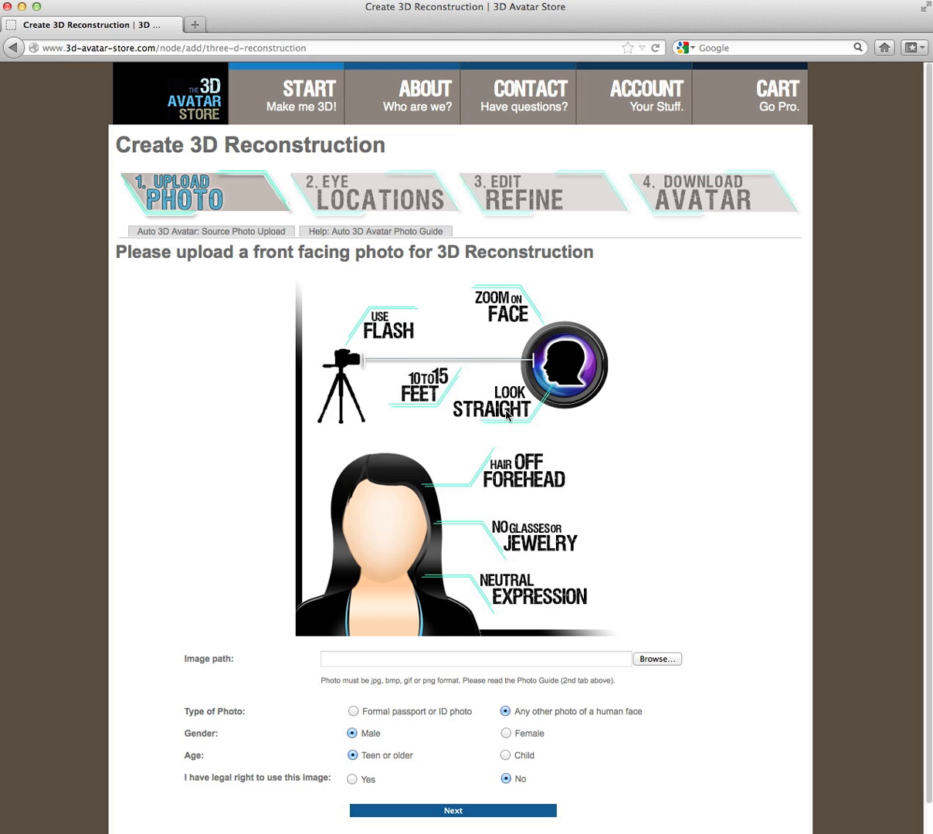
# Step: Read through the Auto 3D Avatar photo guide and return to the source photo upload form
pyautogui.click(370, 237)
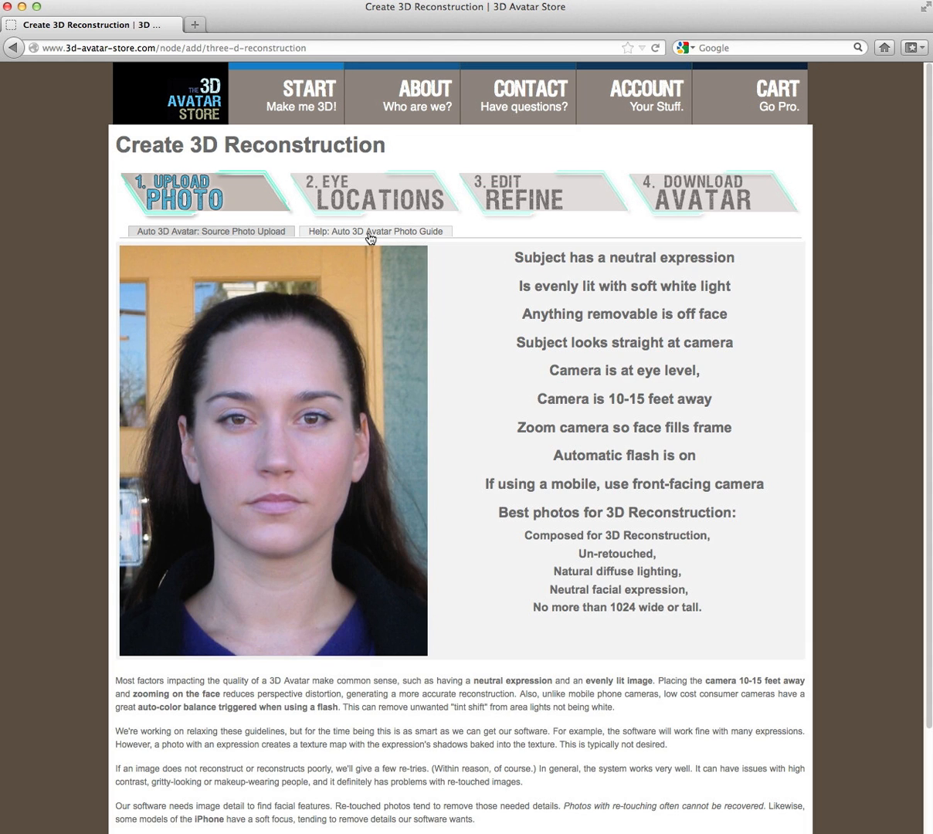
pyautogui.scroll(-4, 548, 477)
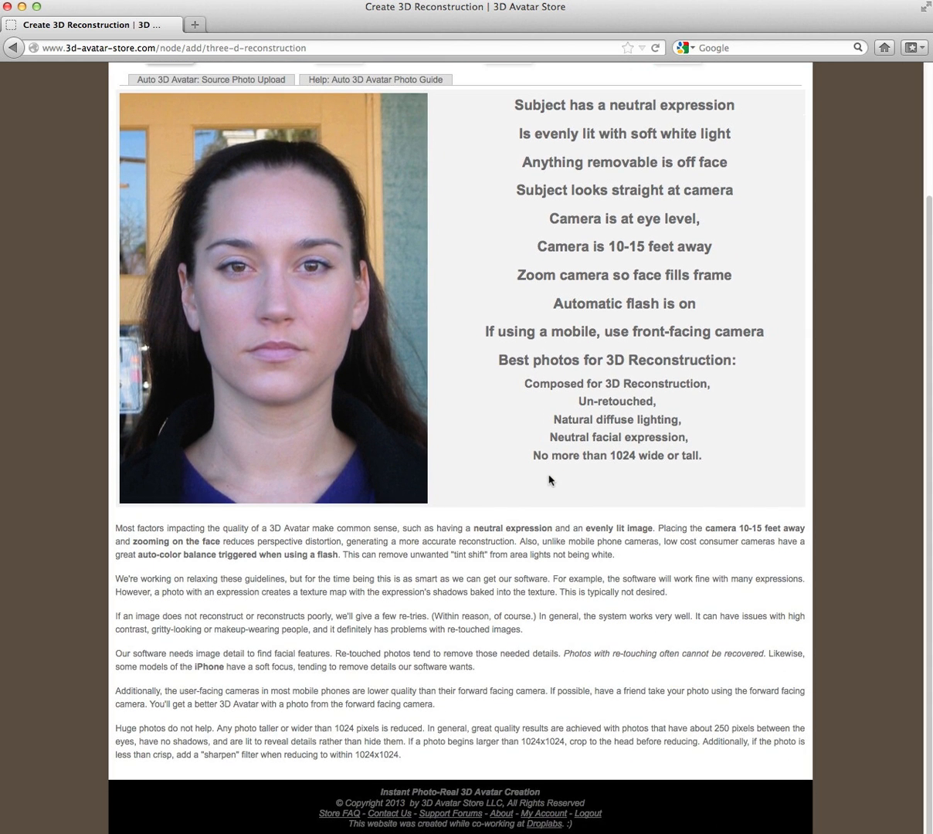
pyautogui.scroll(2, 550, 480)
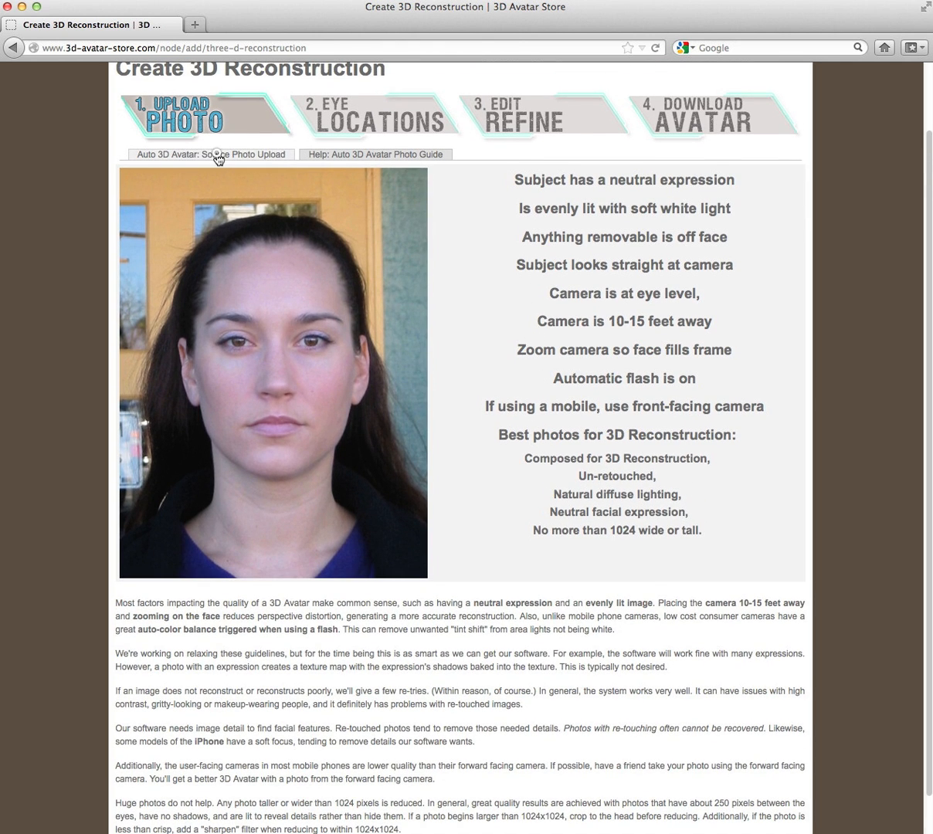
pyautogui.click(214, 154)
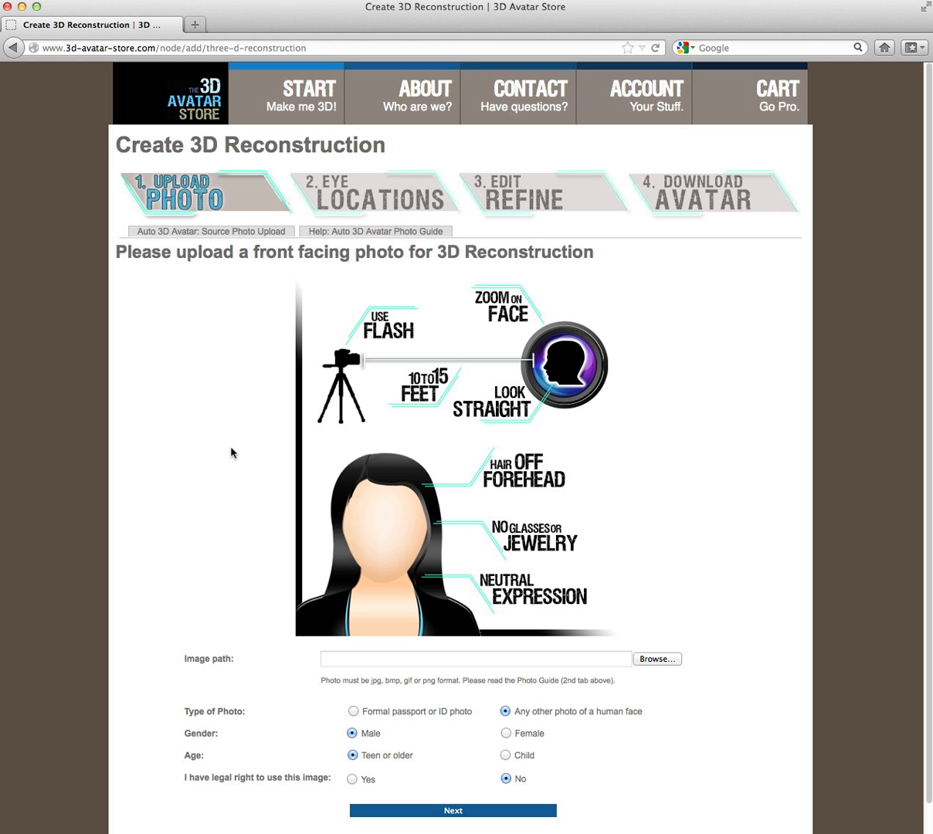
# Step: Choose nancy_front_a.jpg from the SourcePhotos folder as the source image for the reconstruction
pyautogui.click(658, 658)
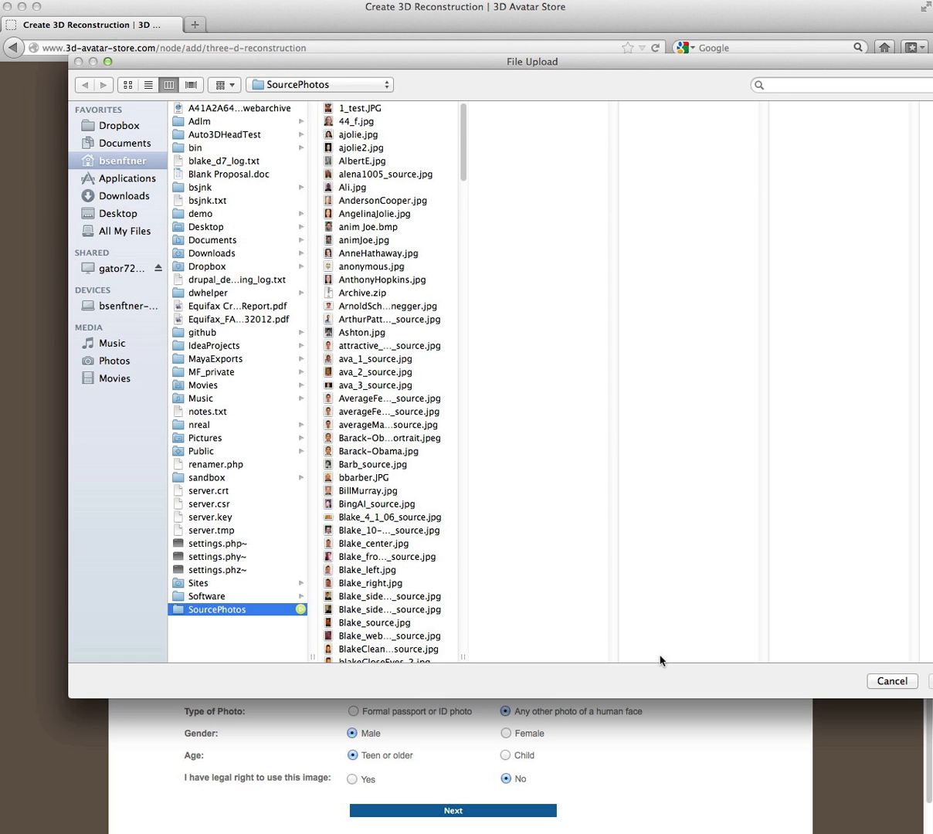
pyautogui.scroll(-10, 363, 432)
pyautogui.scroll(-20, 366, 446)
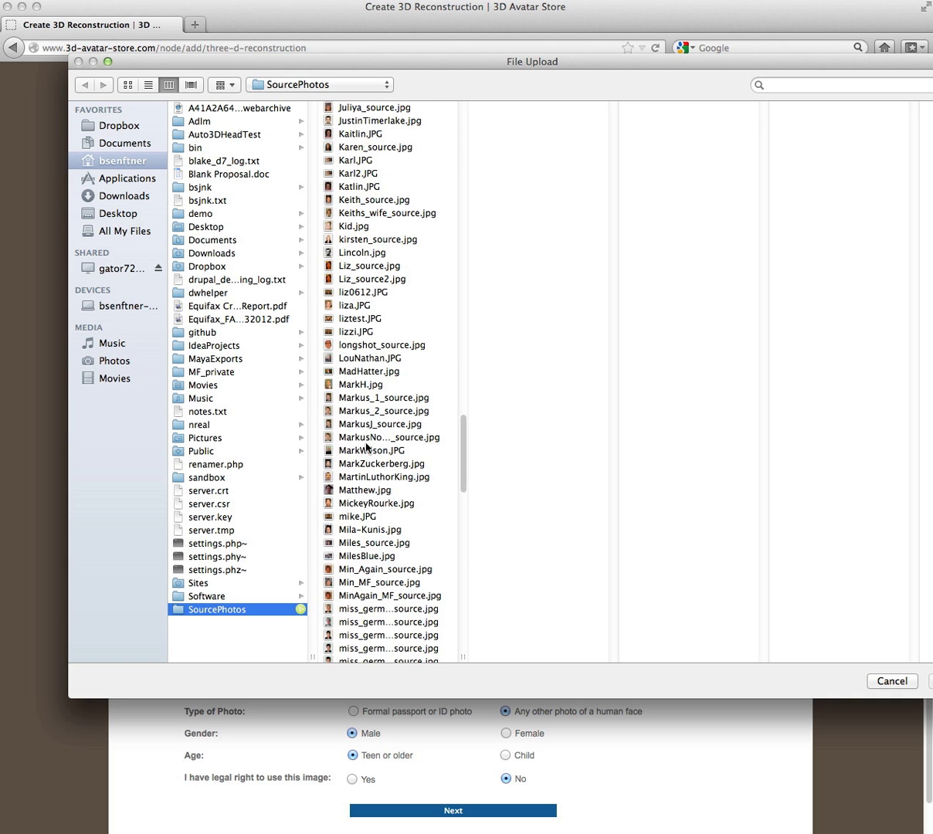
pyautogui.scroll(-12, 367, 446)
pyautogui.scroll(4, 366, 445)
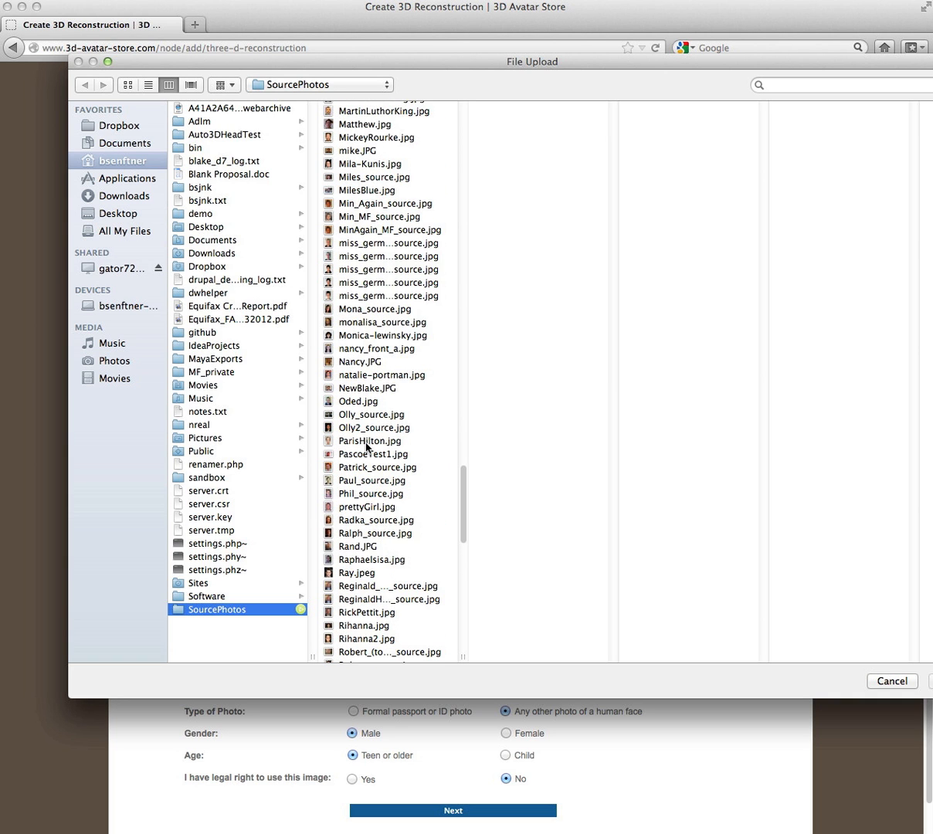
pyautogui.click(357, 349)
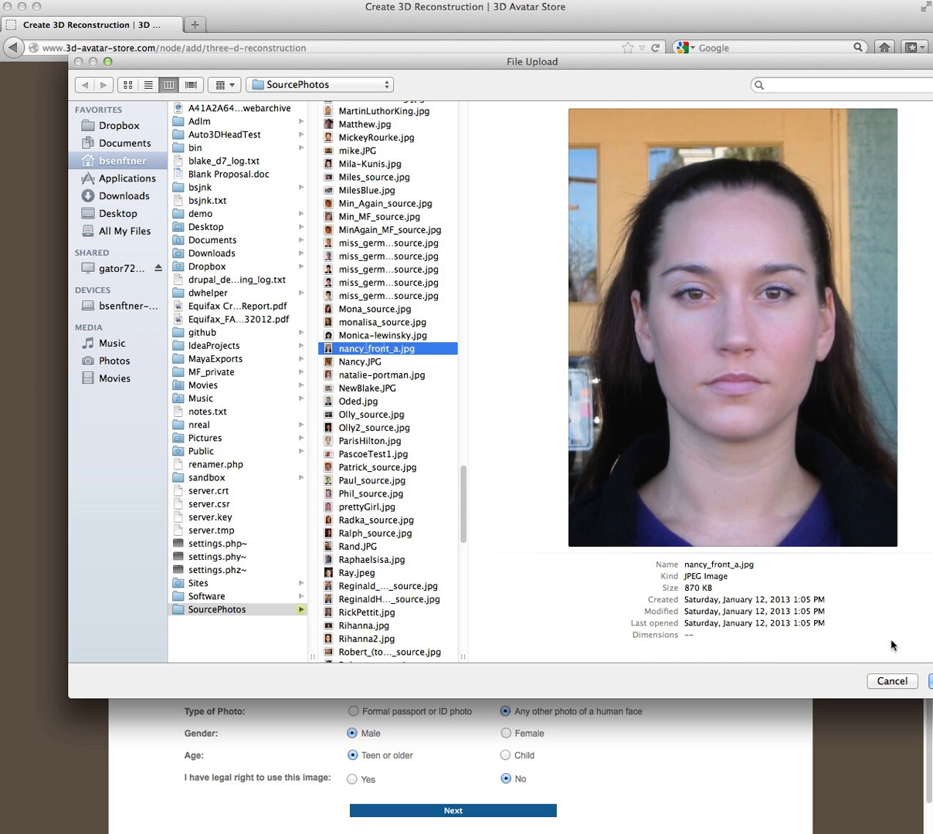
pyautogui.click(929, 681)
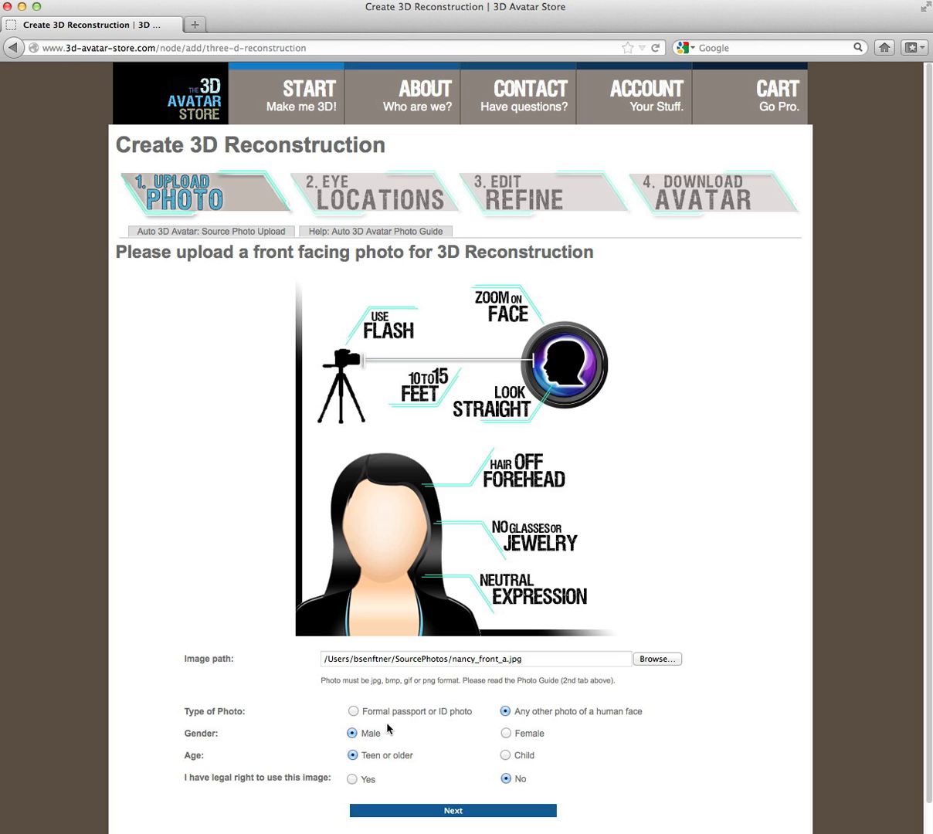
# Step: Set the gender to Female, confirm the legal right to use the image with Yes, and submit the photo
pyautogui.click(508, 734)
pyautogui.click(352, 779)
pyautogui.click(454, 811)
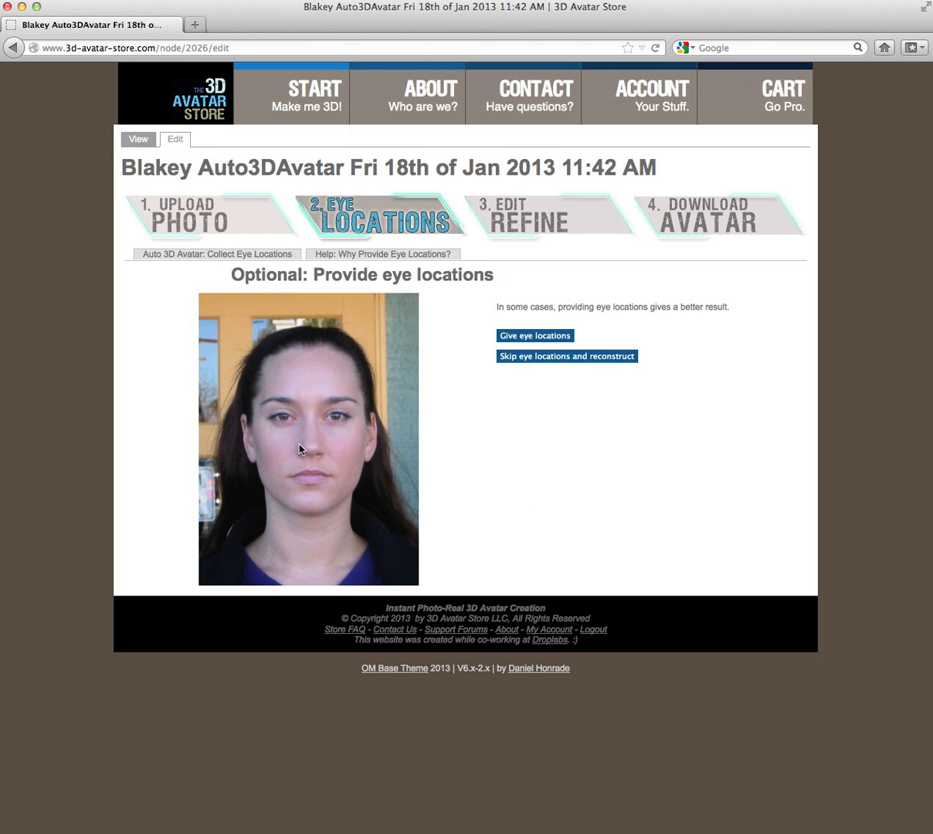
# Step: Read the help on why to provide eye locations and return to the eye location collection page
pyautogui.click(384, 255)
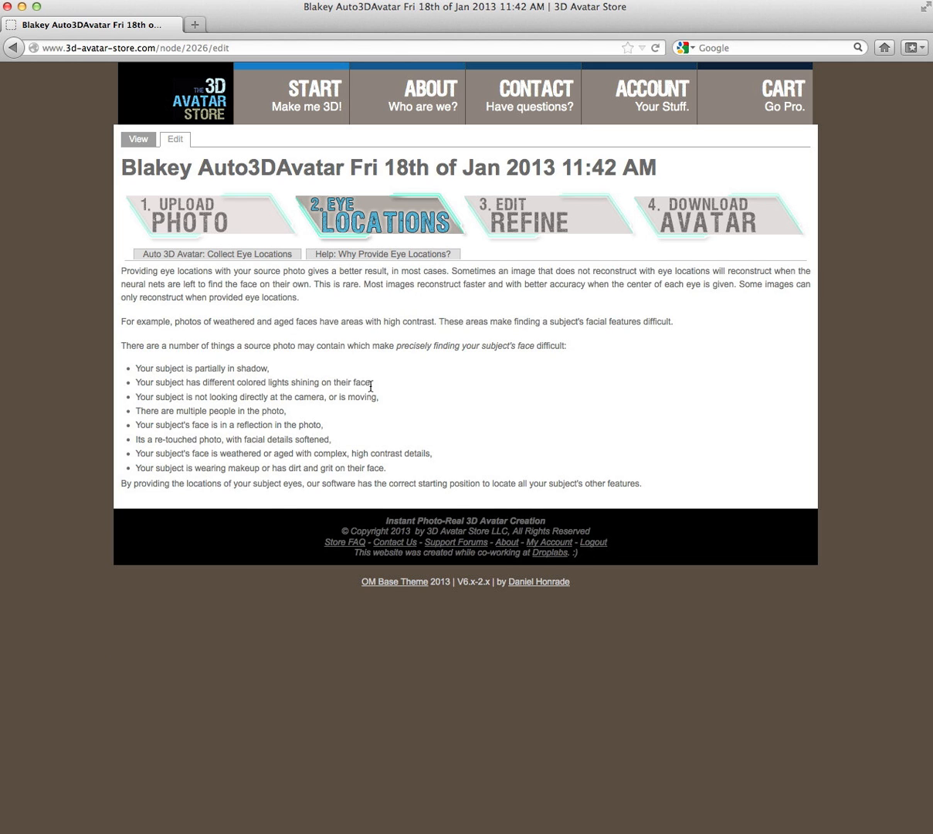
pyautogui.click(230, 255)
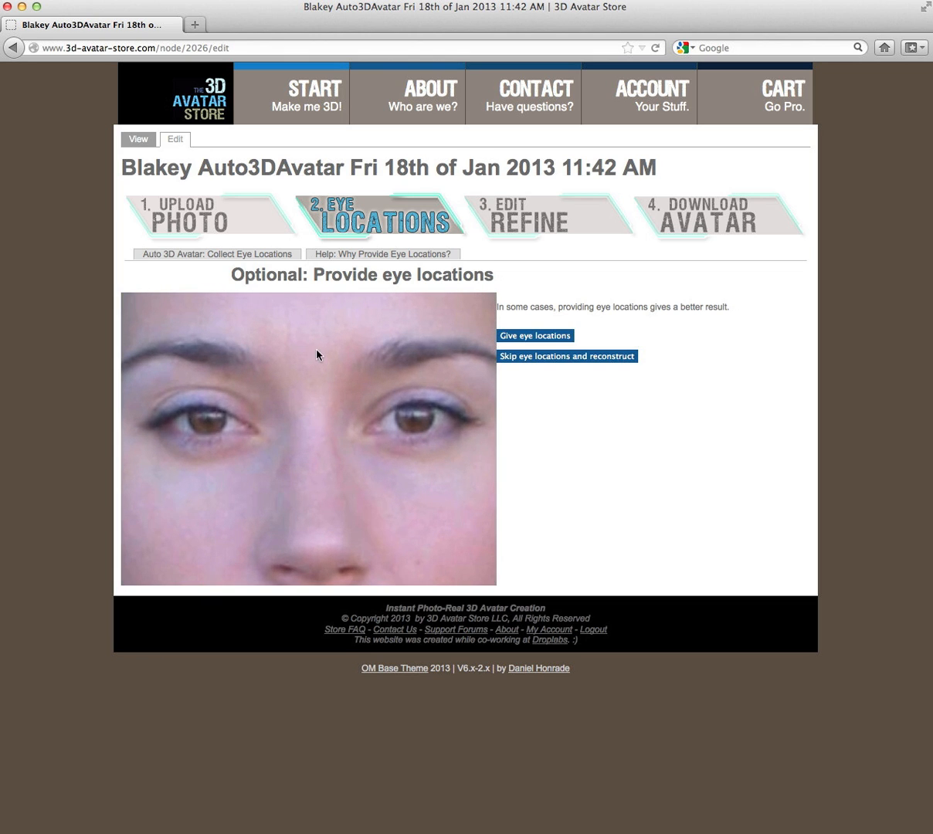
# Step: Position the enlarged photo with both eyes clearly in view, mark the centre of each eye, and save the eye locations
pyautogui.click(544, 340)
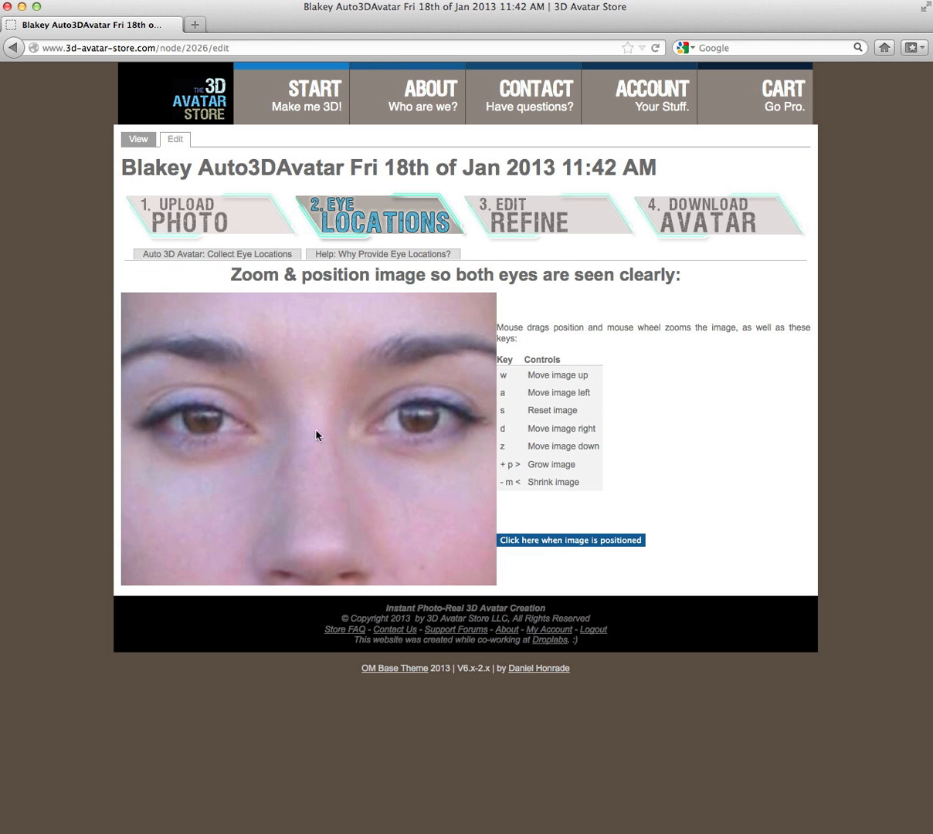
pyautogui.moveTo(317, 435)
pyautogui.mouseDown()
pyautogui.moveTo(277, 443)
pyautogui.moveTo(364, 437)
pyautogui.moveTo(280, 448)
pyautogui.moveTo(296, 410)
pyautogui.moveTo(296, 419)
pyautogui.moveTo(311, 415)
pyautogui.mouseUp()
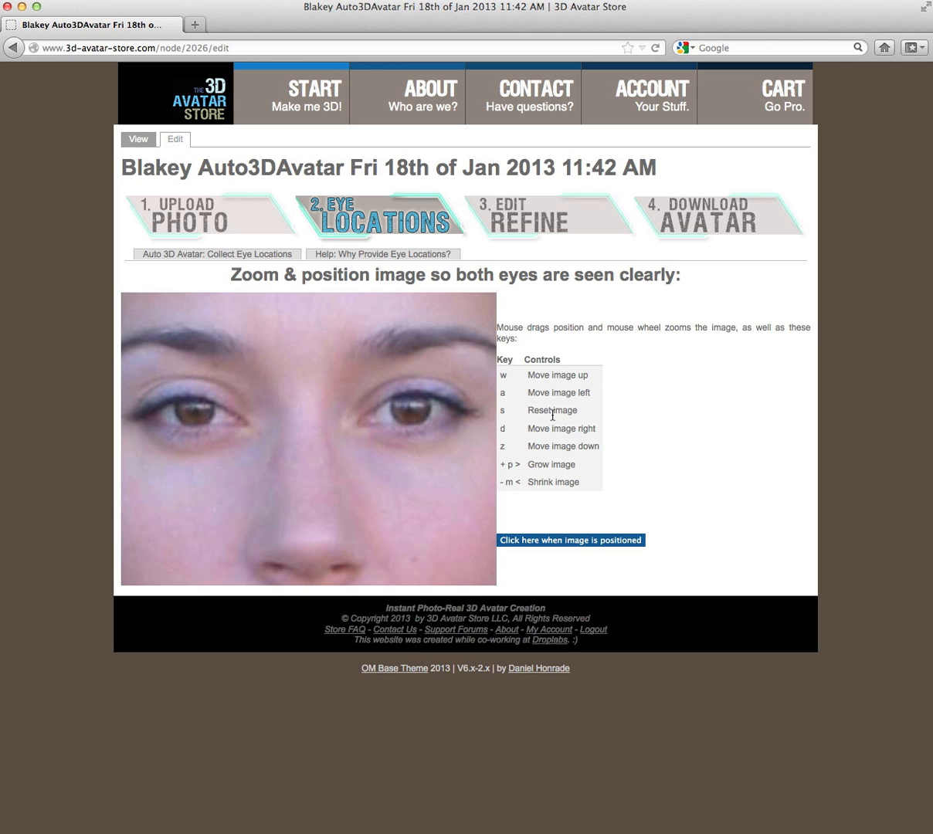
pyautogui.click(560, 541)
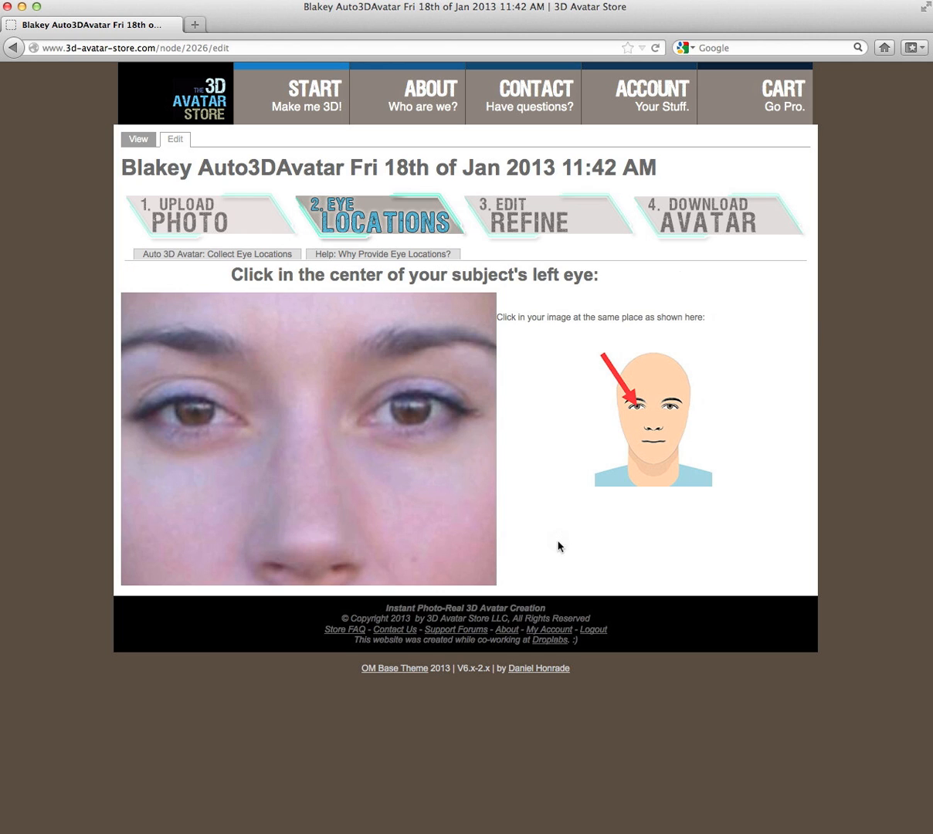
pyautogui.click(196, 411)
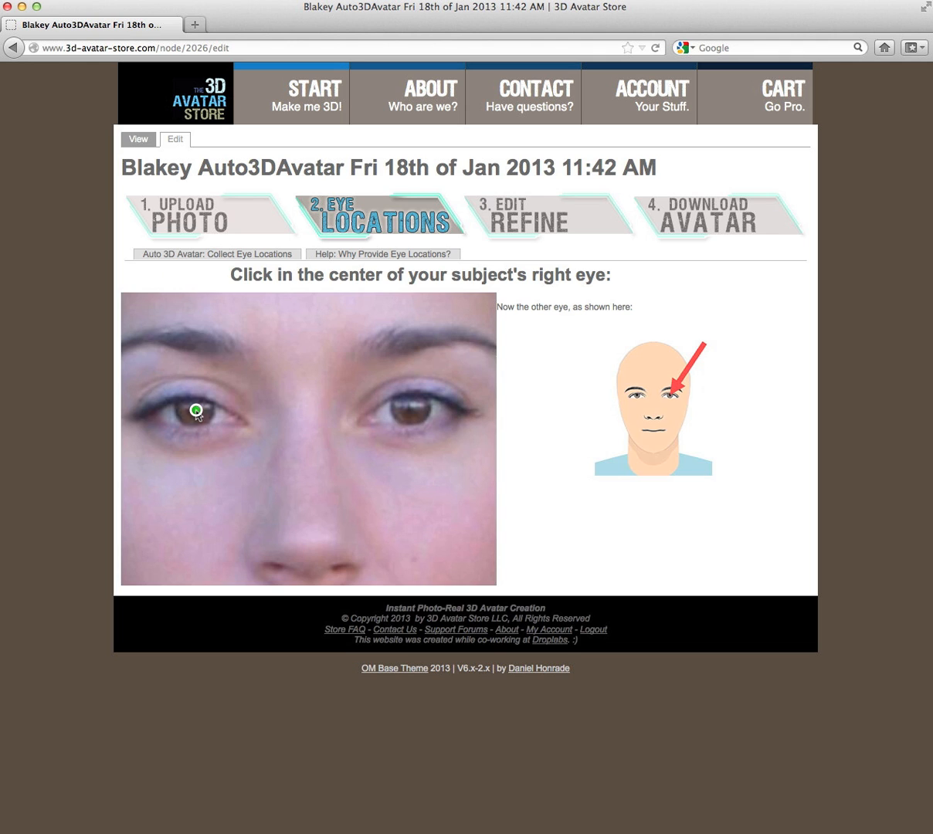
pyautogui.click(410, 409)
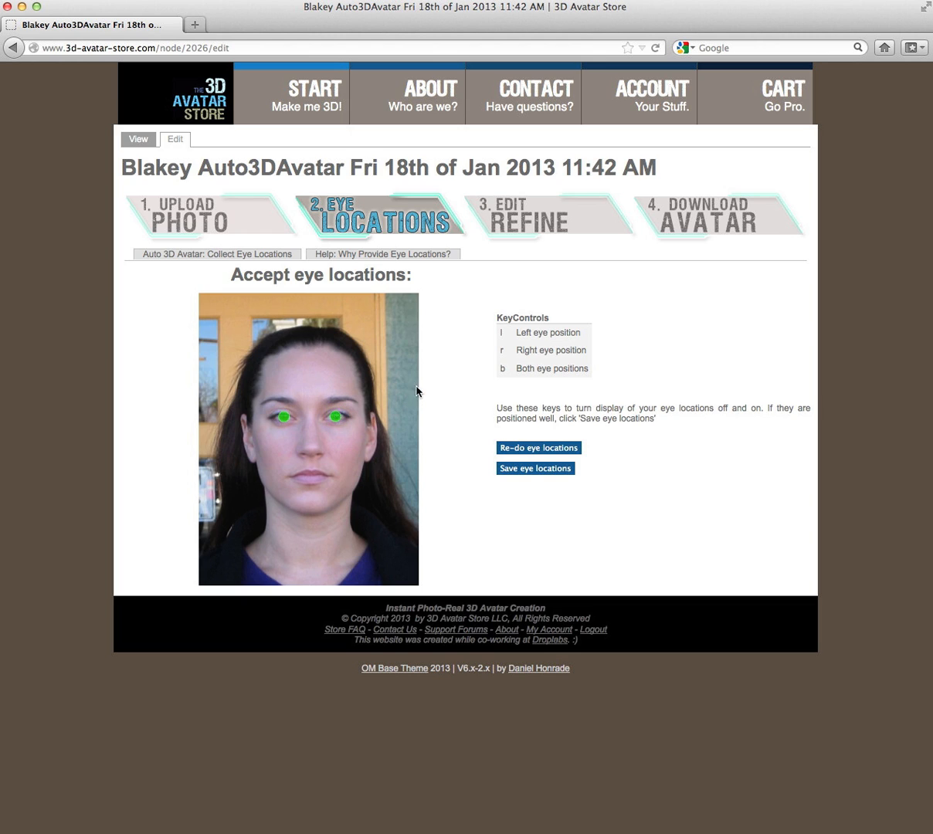
pyautogui.click(534, 468)
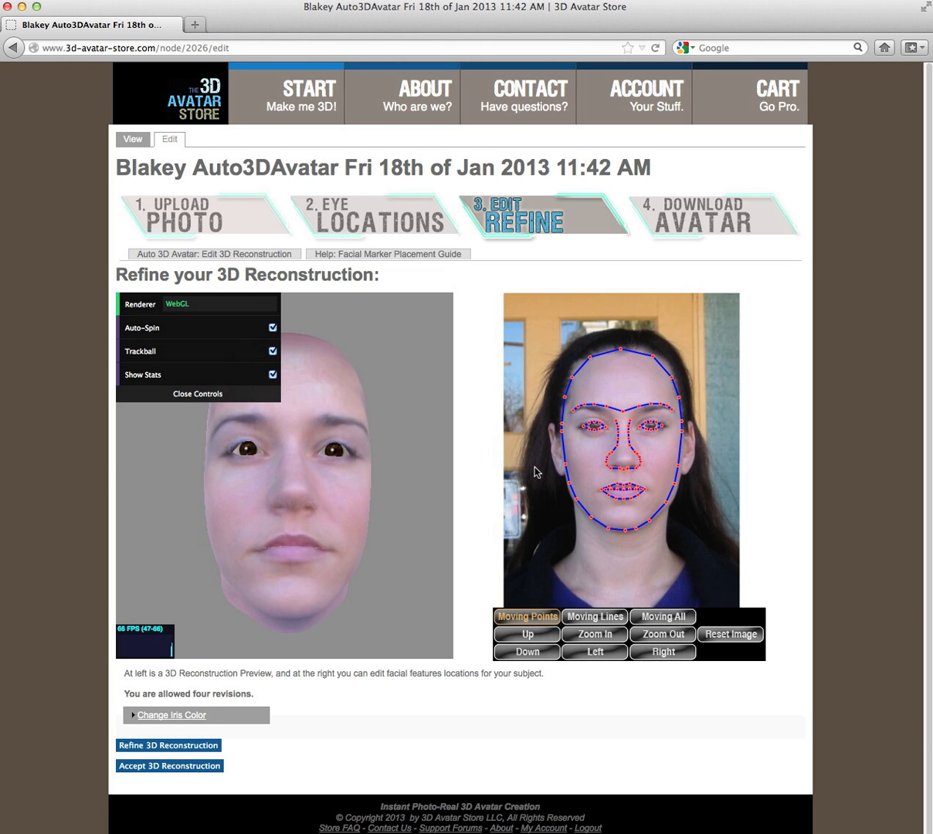
# Step: Turn off Auto-Spin for the 3D head preview, collapse its viewer controls, and rotate the head to a three-quarter view
pyautogui.click(272, 328)
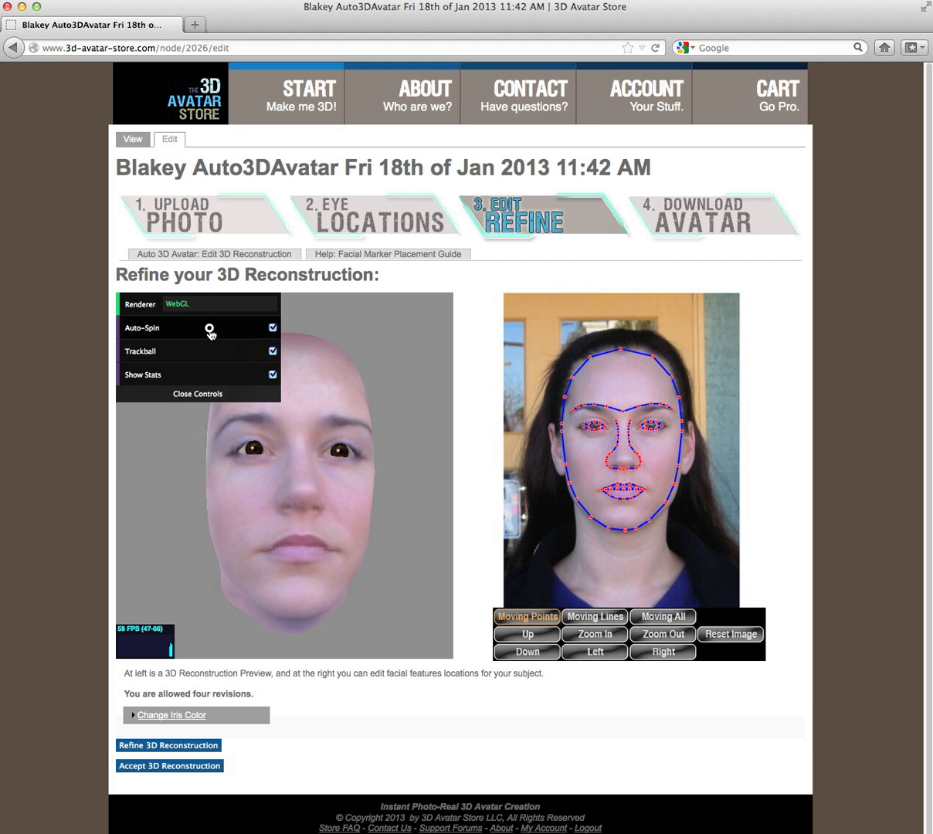
pyautogui.click(204, 394)
pyautogui.moveTo(279, 430); pyautogui.dragTo(302, 527)
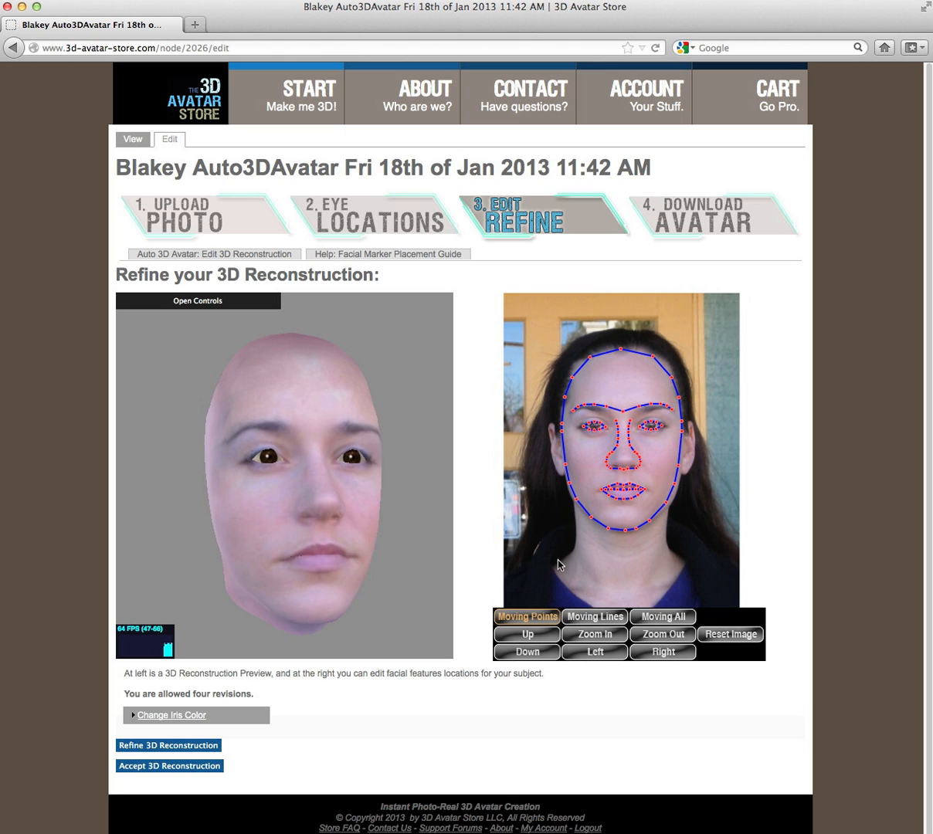
# Step: Check the facial marker placement guide and return to the 3D reconstruction editor
pyautogui.click(383, 256)
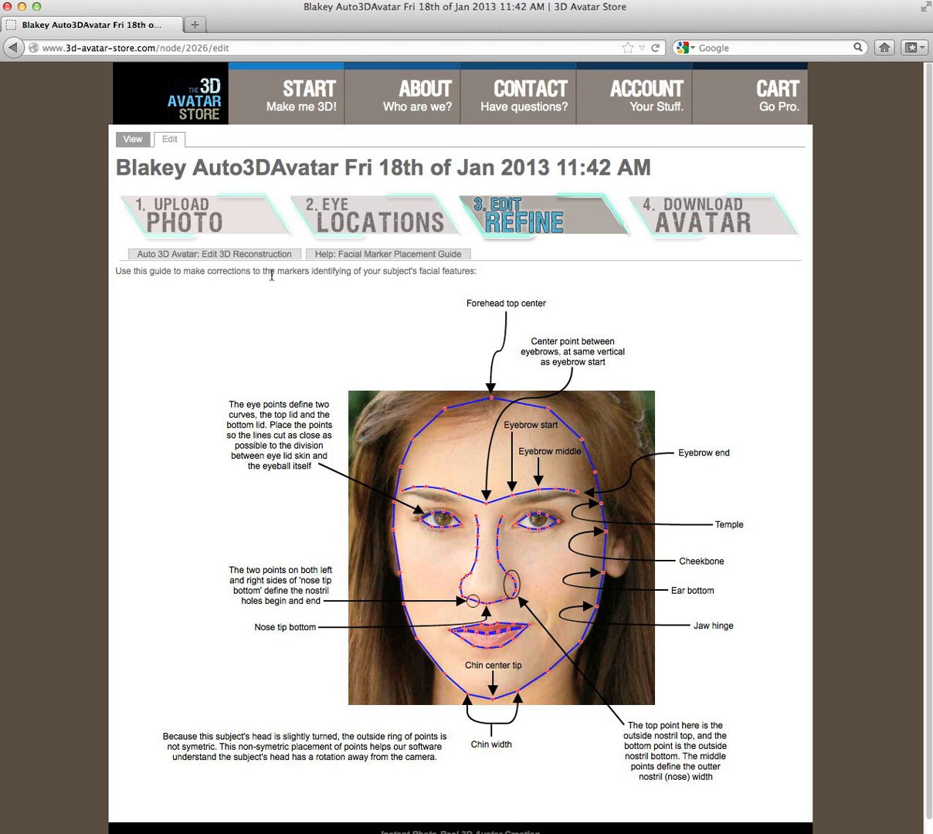
pyautogui.click(248, 256)
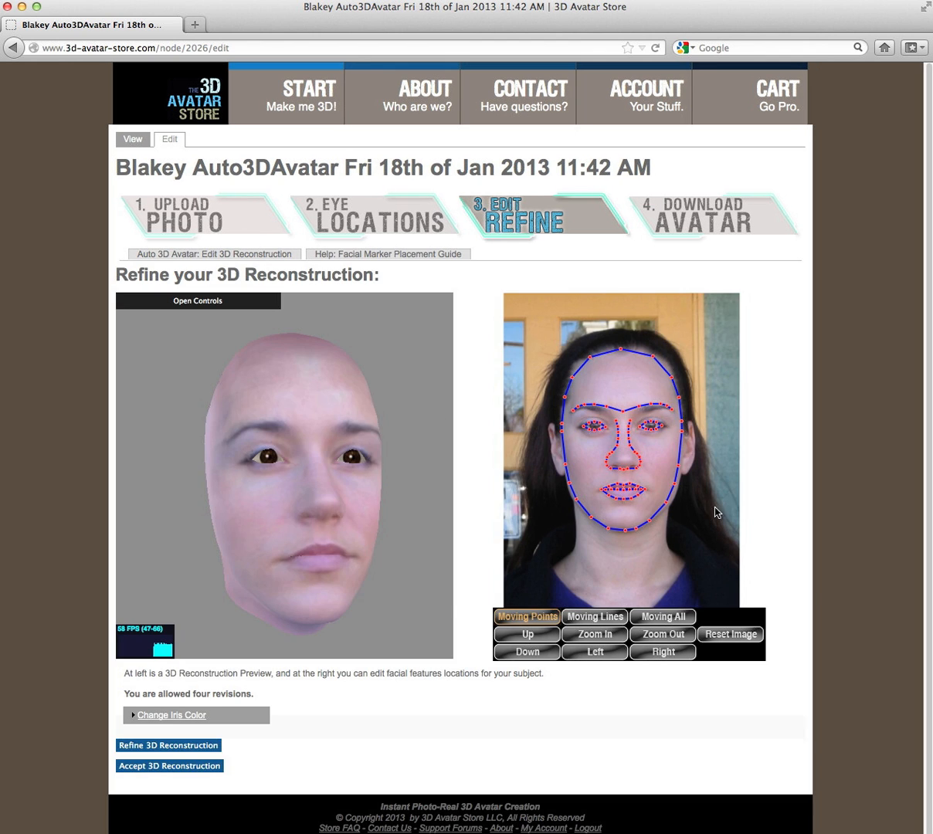
# Step: Move the two lower jaw markers on the photo's left side outward to the edge of the face
pyautogui.scroll(3, 711, 498)
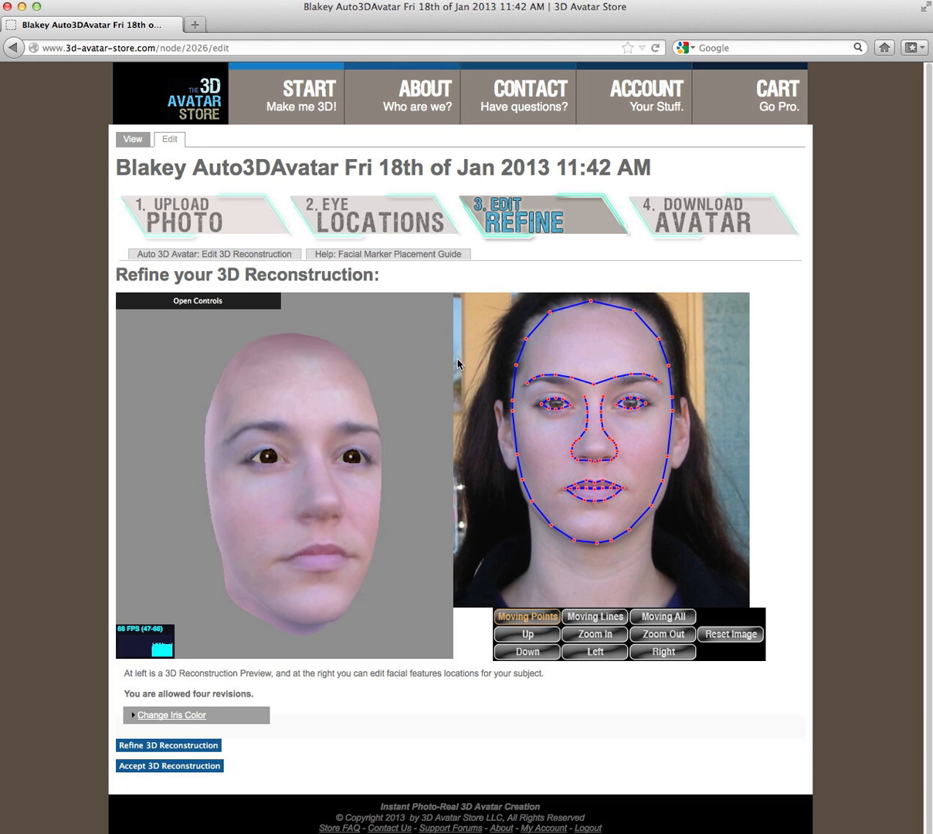
pyautogui.scroll(2, 458, 363)
pyautogui.scroll(2, 456, 363)
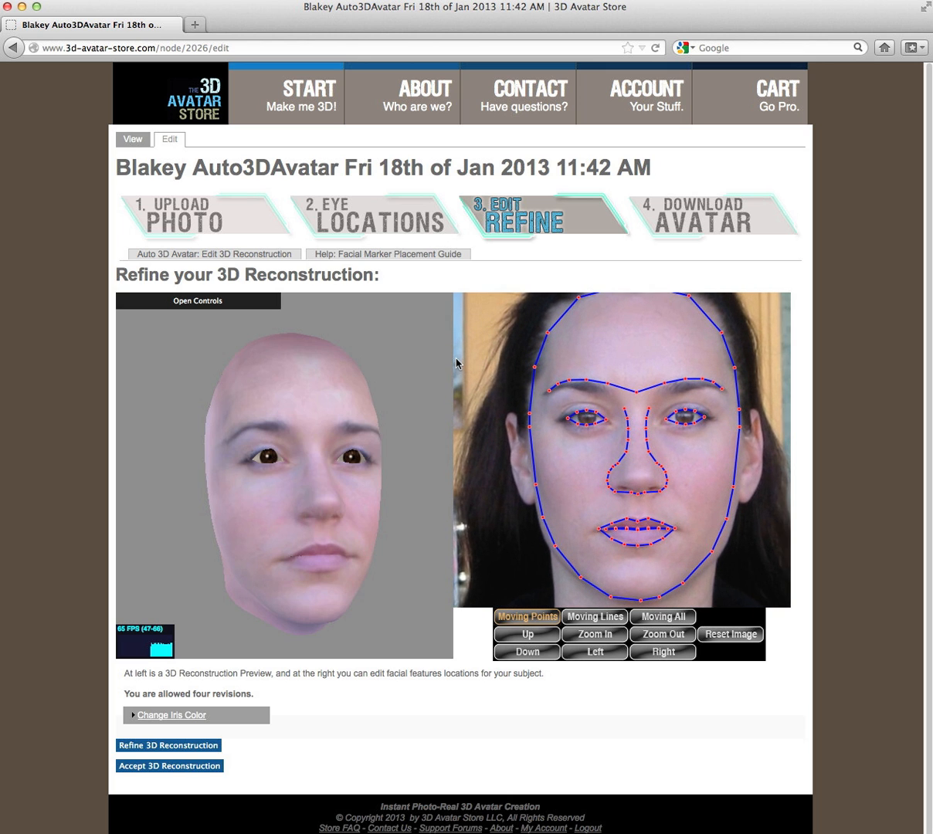
pyautogui.scroll(-3, 467, 493)
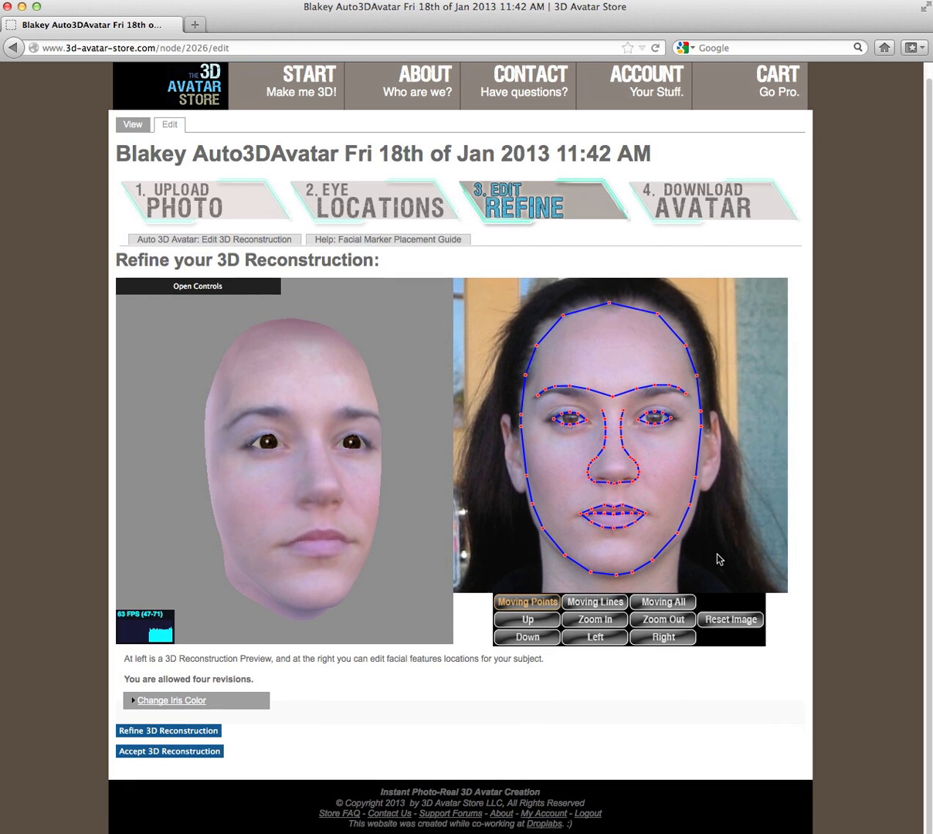
pyautogui.scroll(2, 716, 559)
pyautogui.scroll(1, 498, 495)
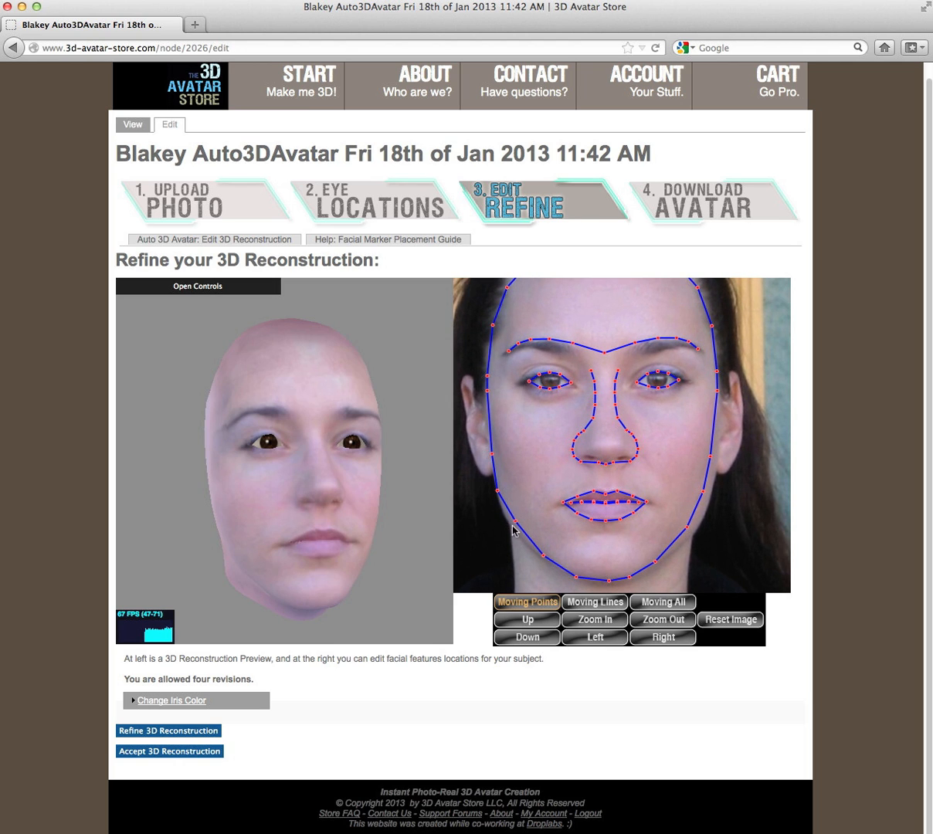
pyautogui.moveTo(517, 523); pyautogui.dragTo(539, 555)
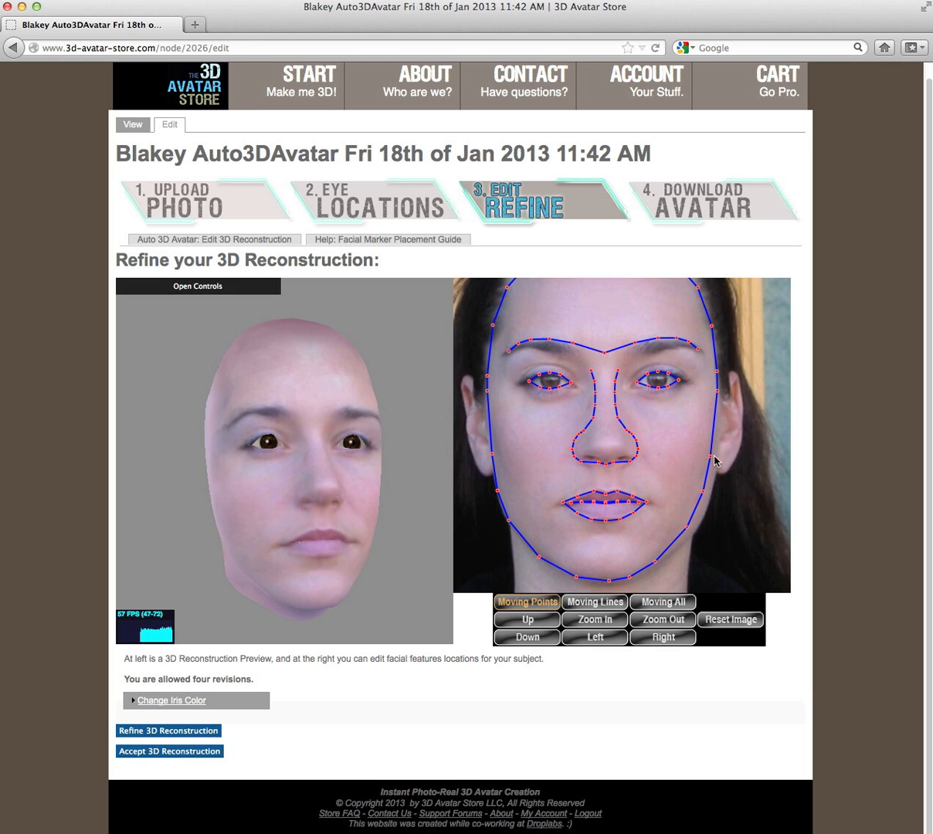
# Step: Move the cheek, ear-bottom and jaw markers on the photo's right side outward, and shift the chin centre marker slightly left
pyautogui.moveTo(711, 457); pyautogui.dragTo(716, 458)
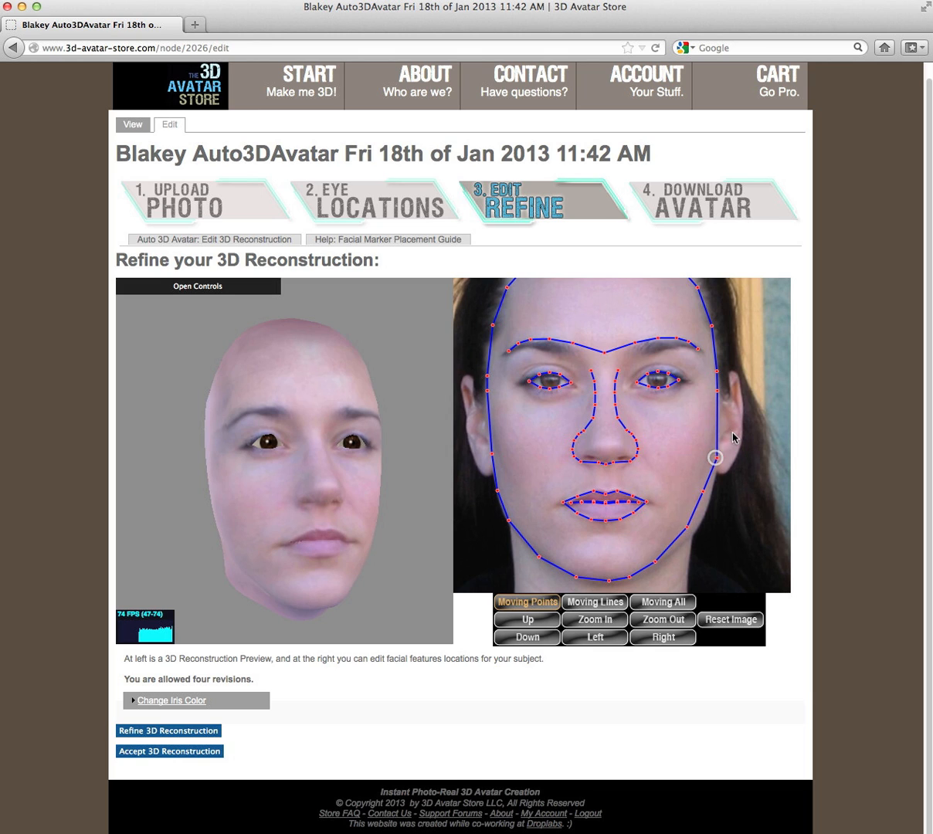
pyautogui.moveTo(717, 390); pyautogui.dragTo(719, 390)
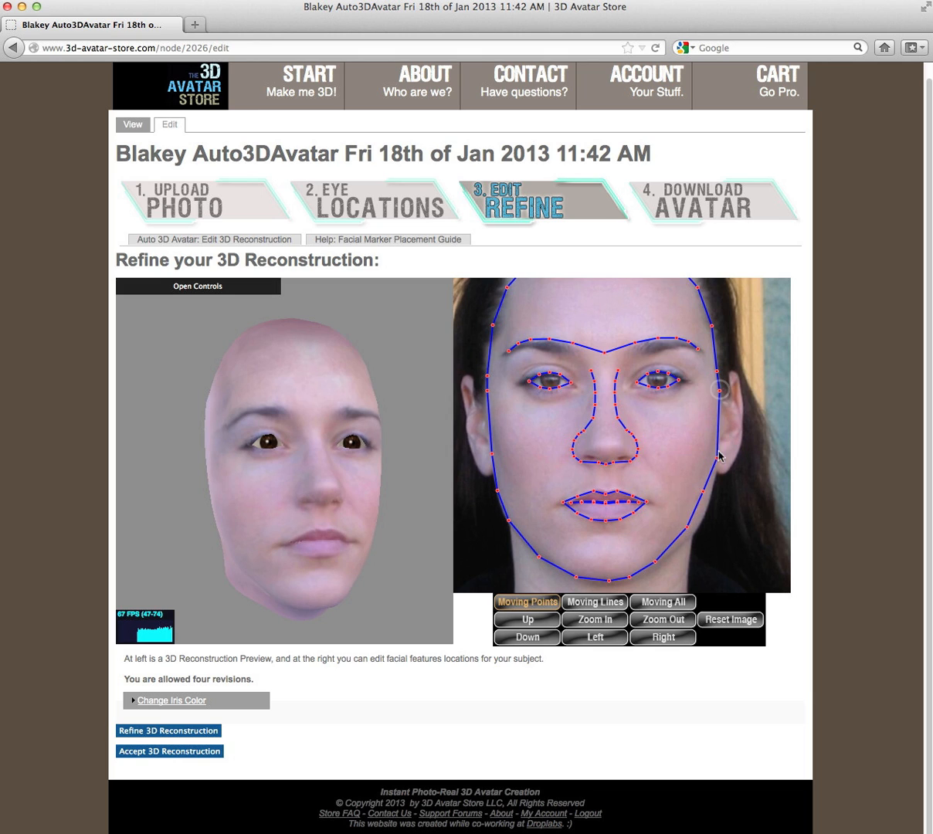
pyautogui.moveTo(702, 490)
pyautogui.mouseDown()
pyautogui.moveTo(711, 493)
pyautogui.moveTo(694, 533)
pyautogui.moveTo(659, 564)
pyautogui.moveTo(602, 582)
pyautogui.mouseUp()
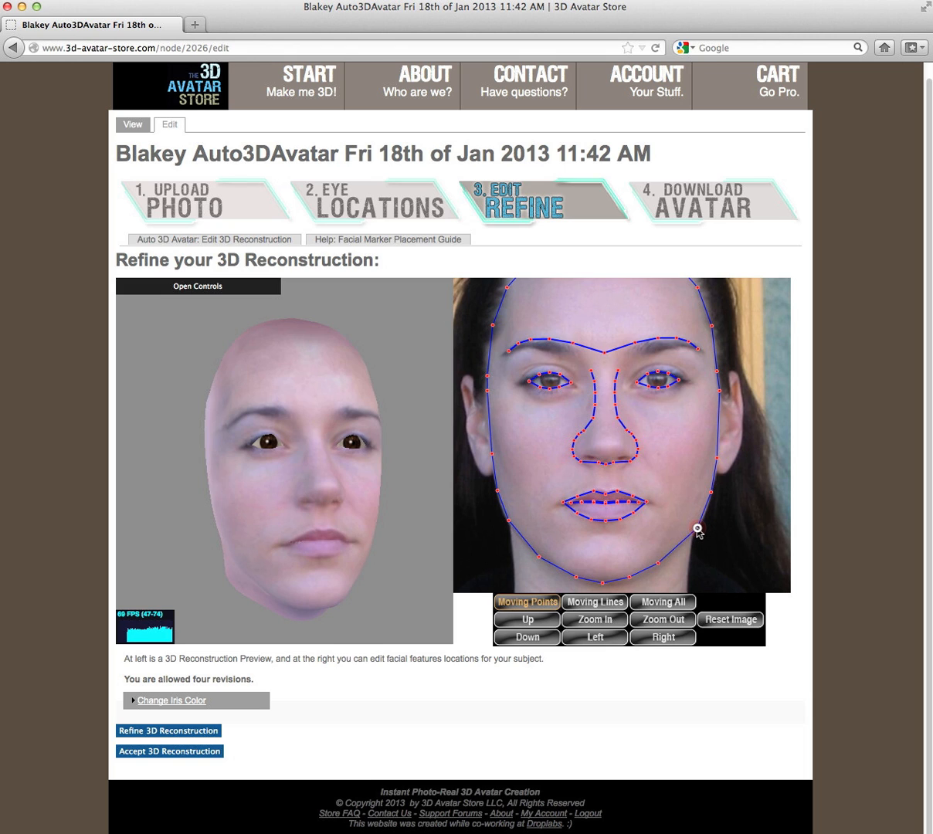
# Step: Move both mouth-corner markers slightly lower and align the inner lip-line markers with the gap between the lips
pyautogui.scroll(2, 609, 547)
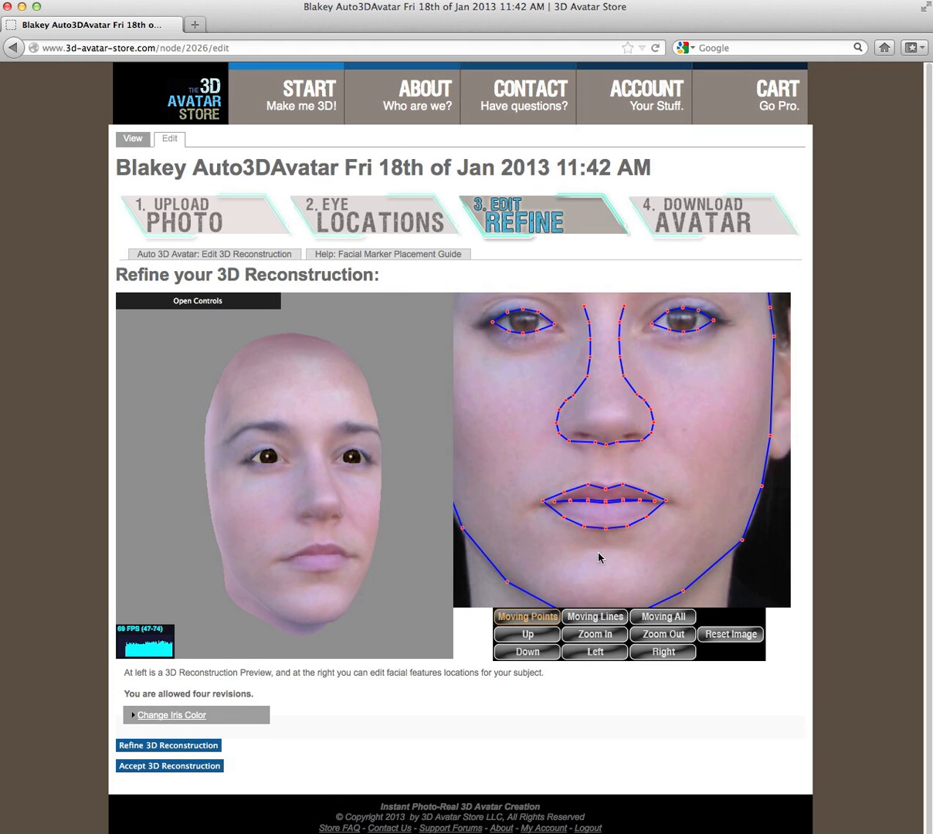
pyautogui.scroll(3, 598, 558)
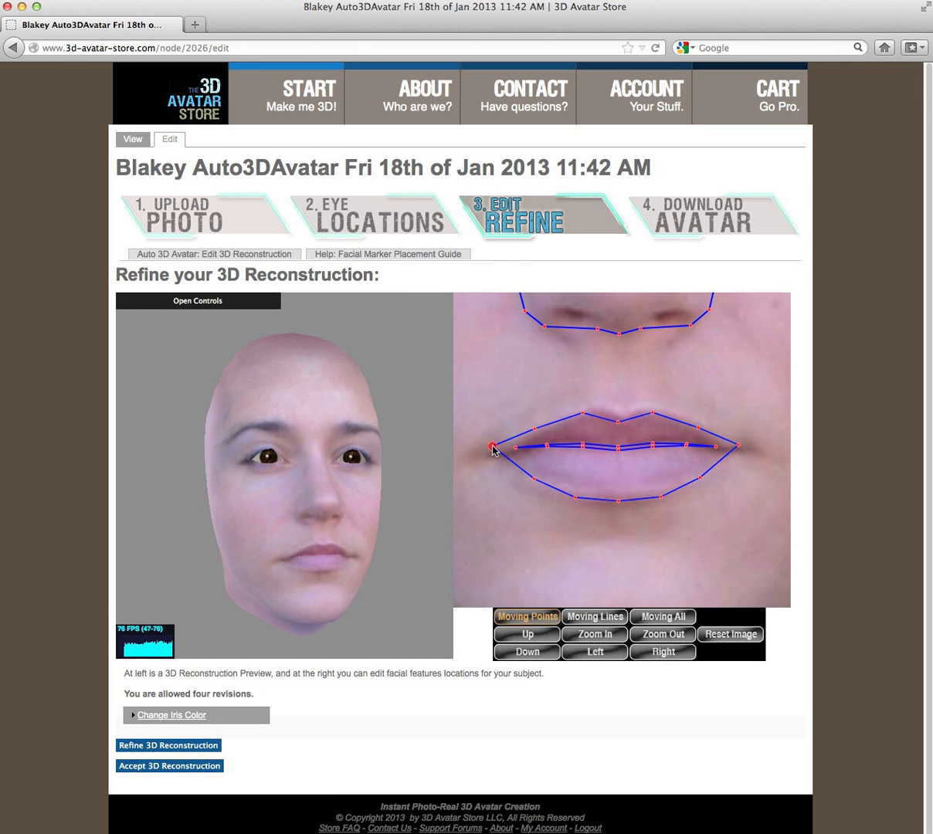
pyautogui.moveTo(493, 445); pyautogui.dragTo(488, 454)
pyautogui.moveTo(739, 446); pyautogui.dragTo(735, 449)
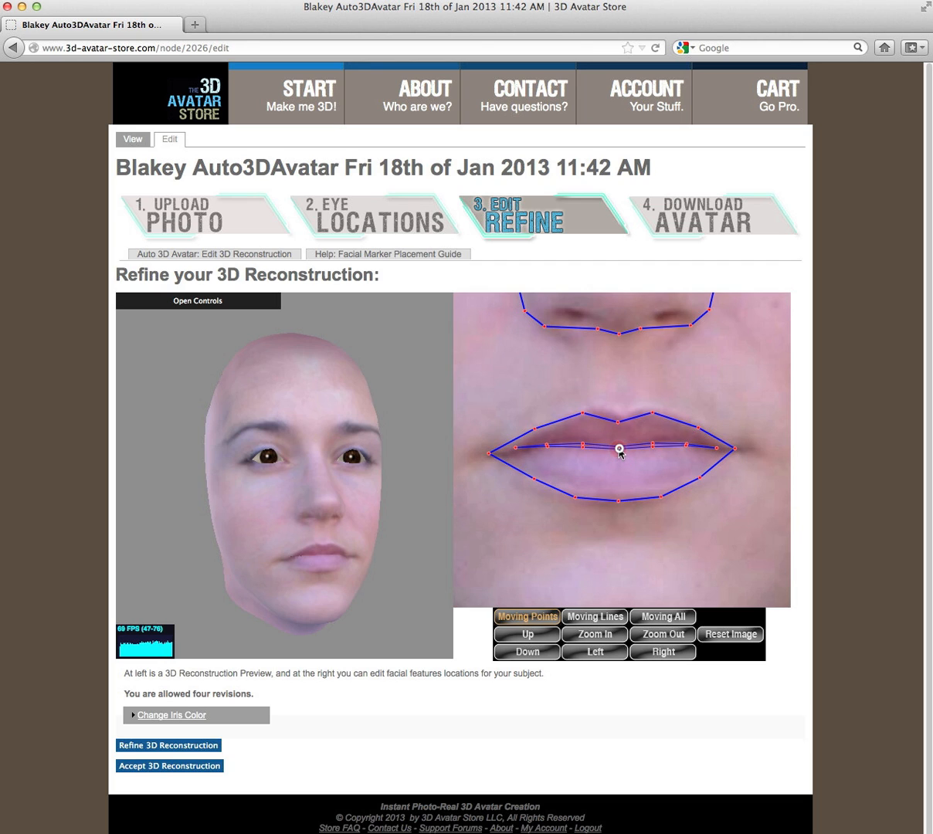
pyautogui.moveTo(583, 448); pyautogui.dragTo(583, 446)
pyautogui.moveTo(653, 448); pyautogui.dragTo(652, 444)
pyautogui.moveTo(516, 451); pyautogui.dragTo(517, 455)
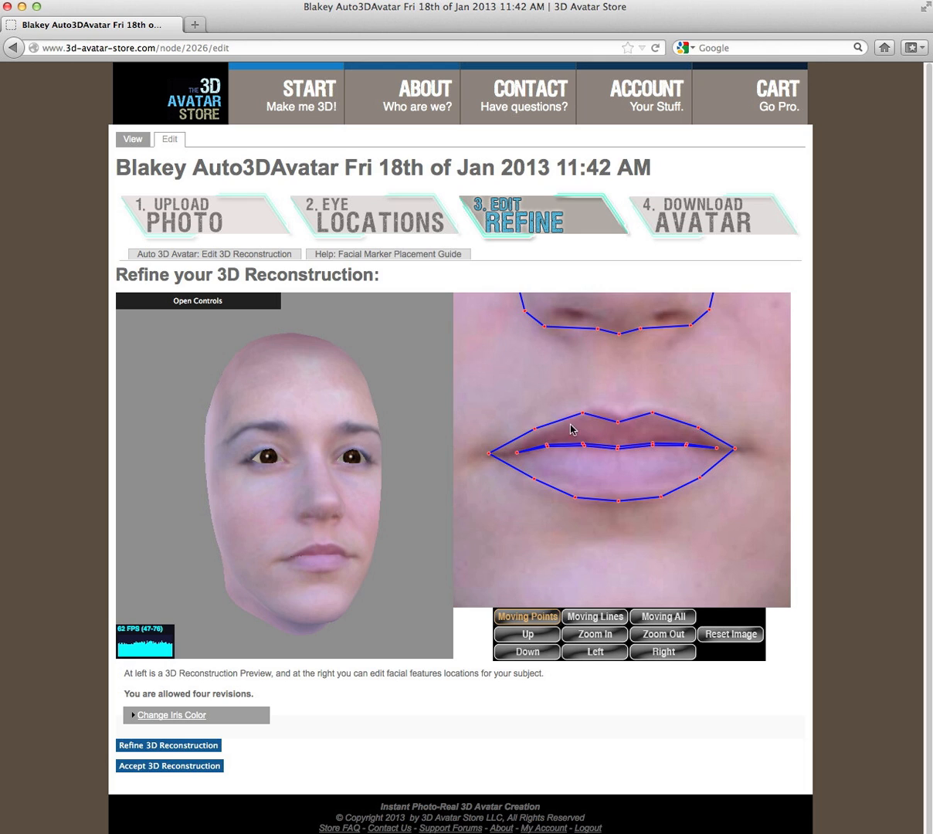
# Step: Fit the outer lip markers by raising the upper-lip peaks and lower-lip edge and moving the photo's left mouth corner inward
pyautogui.moveTo(582, 415)
pyautogui.mouseDown()
pyautogui.moveTo(595, 409)
pyautogui.moveTo(618, 422)
pyautogui.moveTo(648, 409)
pyautogui.mouseUp()
pyautogui.moveTo(534, 429); pyautogui.dragTo(538, 430)
pyautogui.moveTo(489, 454); pyautogui.dragTo(493, 453)
pyautogui.moveTo(576, 497); pyautogui.dragTo(578, 491)
pyautogui.moveTo(619, 502)
pyautogui.mouseDown()
pyautogui.moveTo(618, 491)
pyautogui.moveTo(662, 488)
pyautogui.mouseUp()
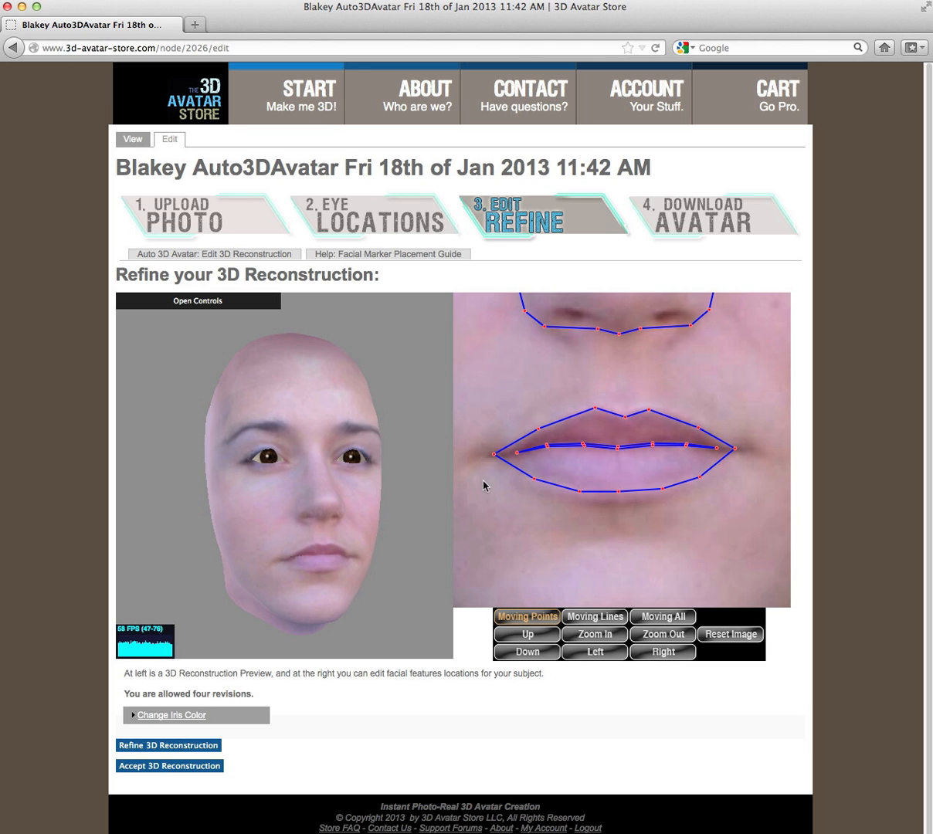
pyautogui.moveTo(493, 454); pyautogui.dragTo(498, 455)
# Step: Adjust the two markers beside the centre of the nose base and fit the nostril outline on the photo's left side
pyautogui.scroll(-3, 515, 548)
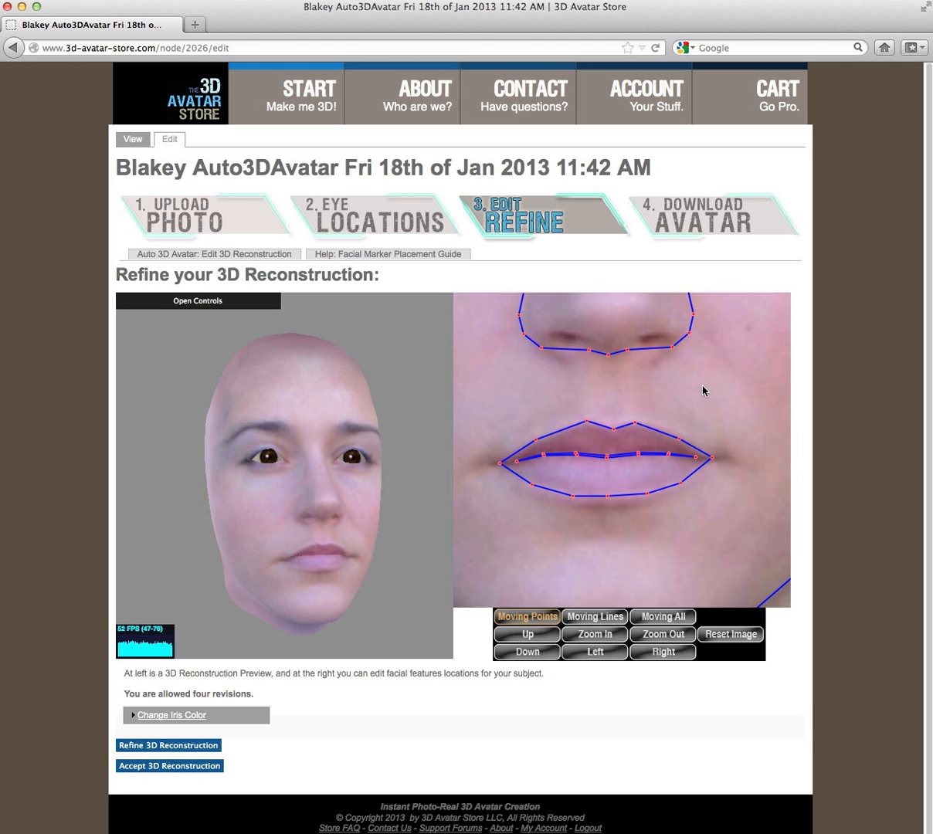
pyautogui.moveTo(628, 354)
pyautogui.mouseDown()
pyautogui.moveTo(632, 346)
pyautogui.moveTo(584, 349)
pyautogui.mouseUp()
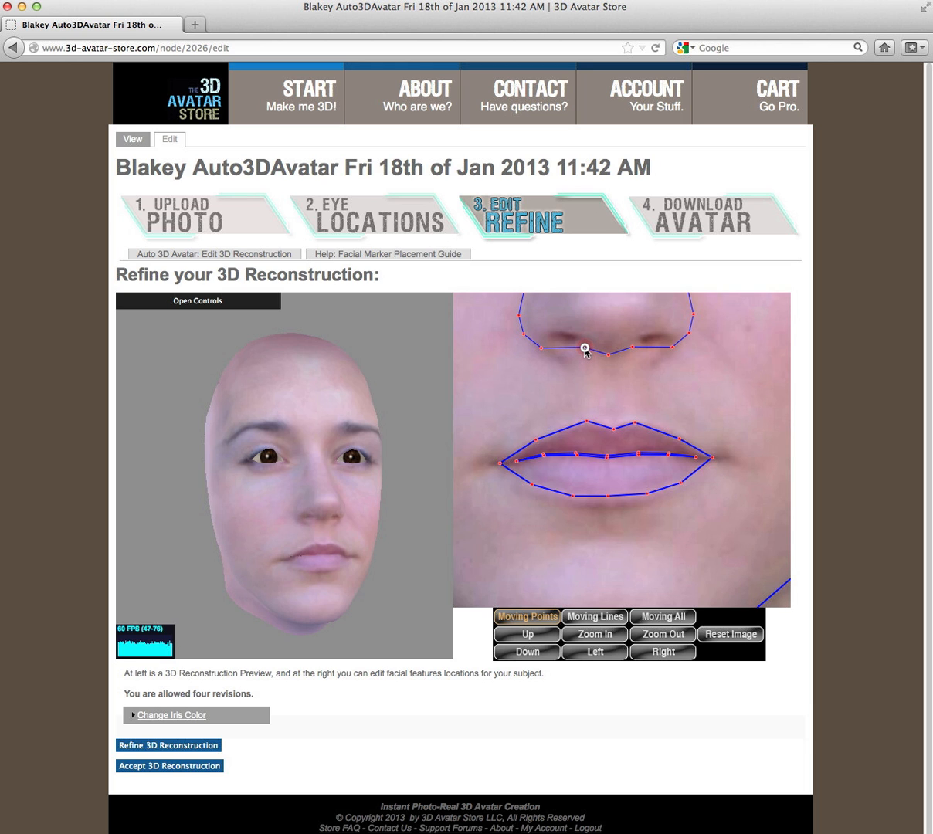
pyautogui.scroll(-3, 522, 401)
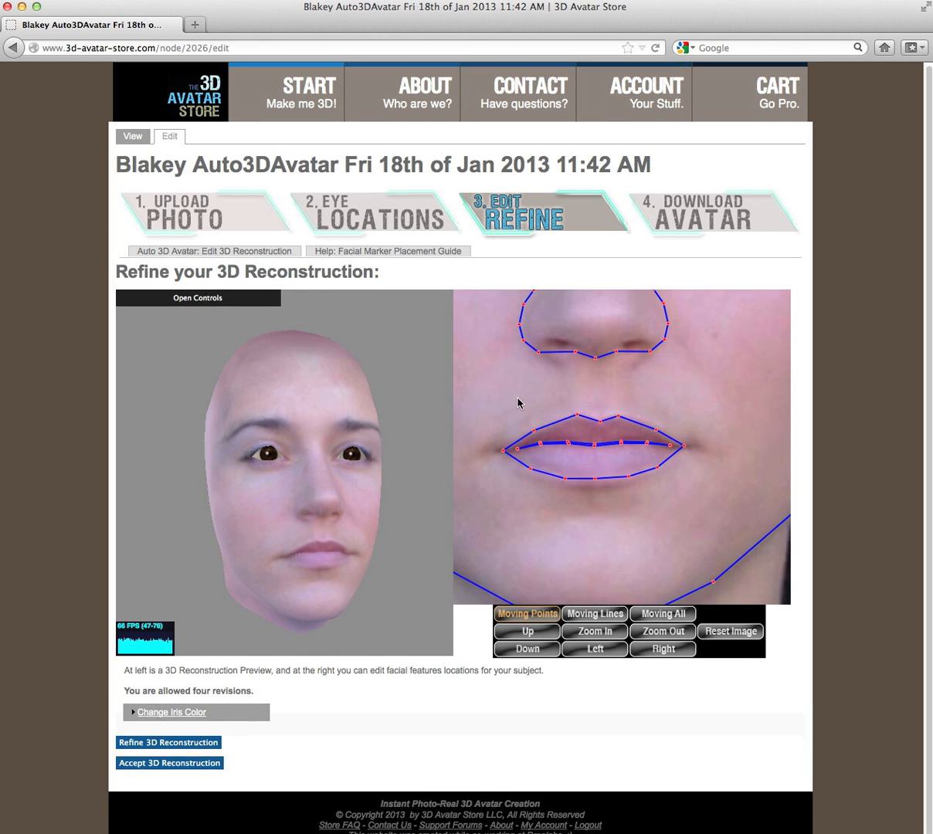
pyautogui.scroll(-1, 519, 401)
pyautogui.scroll(-3, 594, 556)
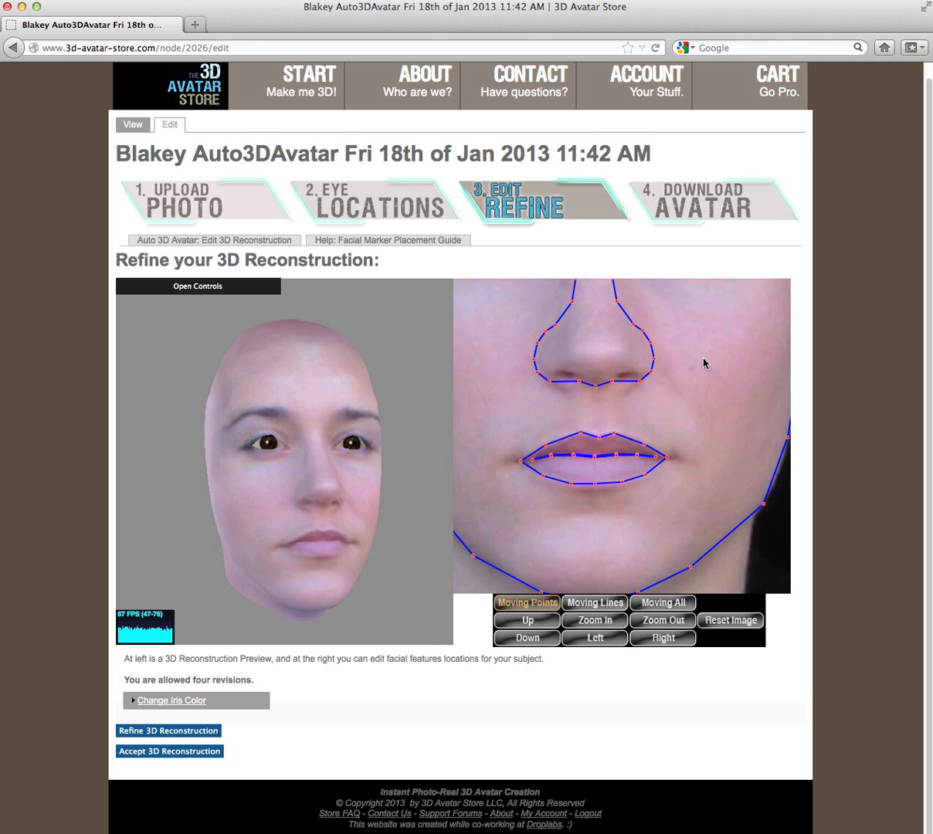
pyautogui.scroll(4, 703, 363)
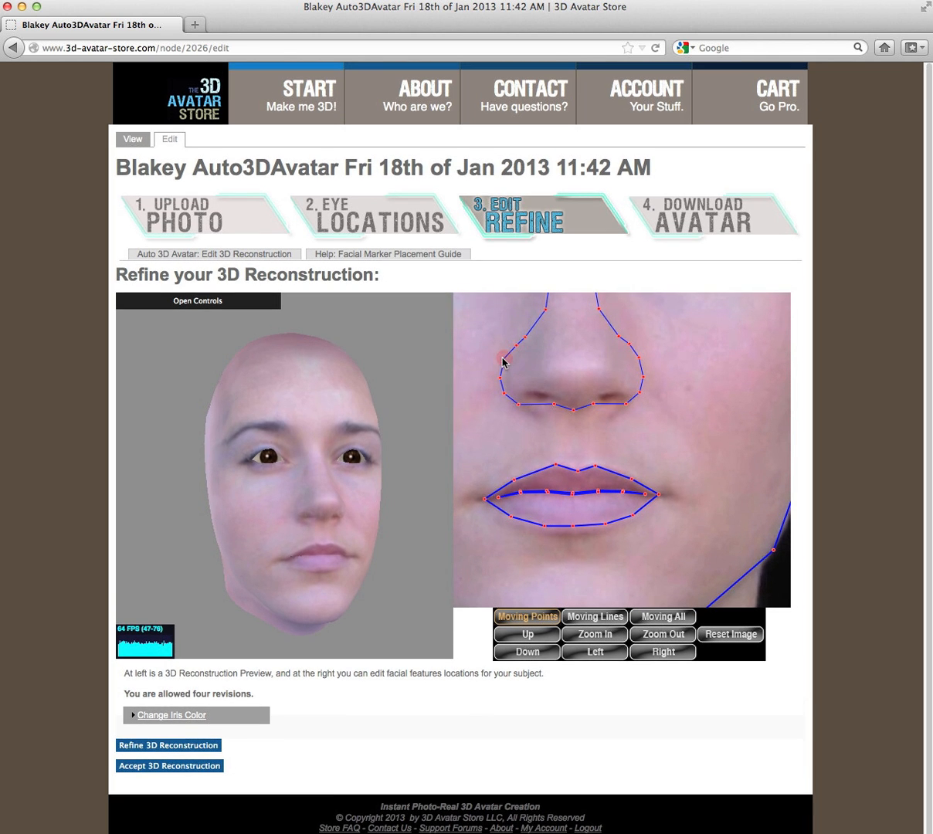
pyautogui.moveTo(502, 361)
pyautogui.mouseDown()
pyautogui.moveTo(504, 392)
pyautogui.moveTo(517, 410)
pyautogui.mouseUp()
# Step: Fit the eyelid and inner-corner markers to the outline of the eye on the photo's left side
pyautogui.scroll(-4, 749, 440)
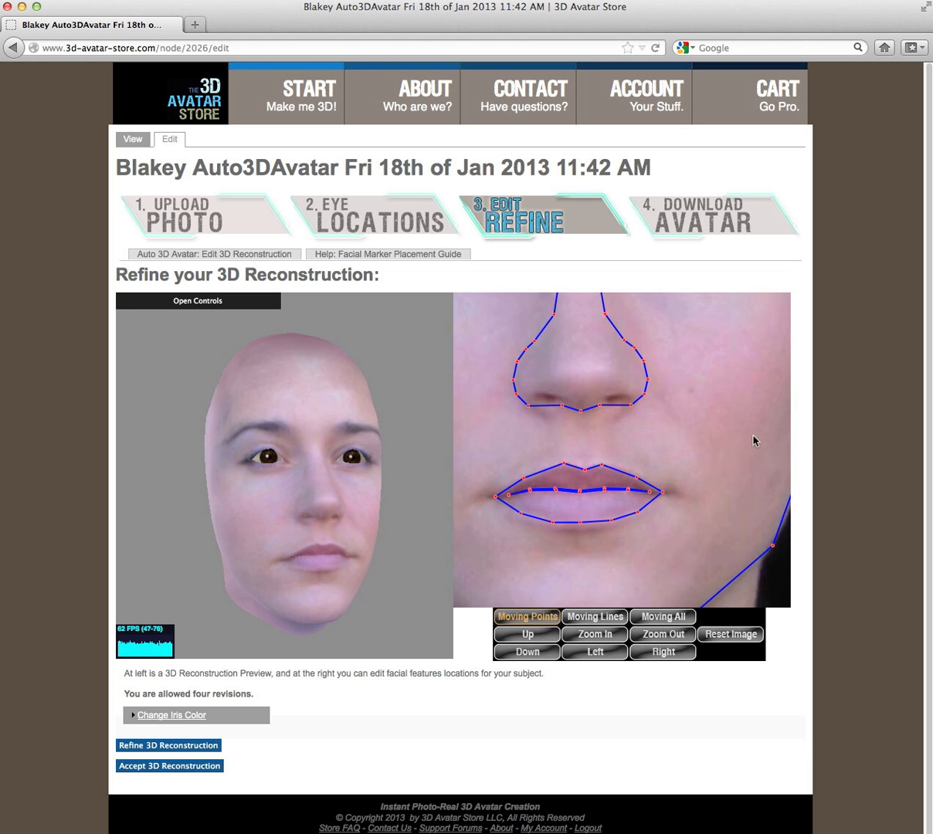
pyautogui.scroll(-2, 739, 440)
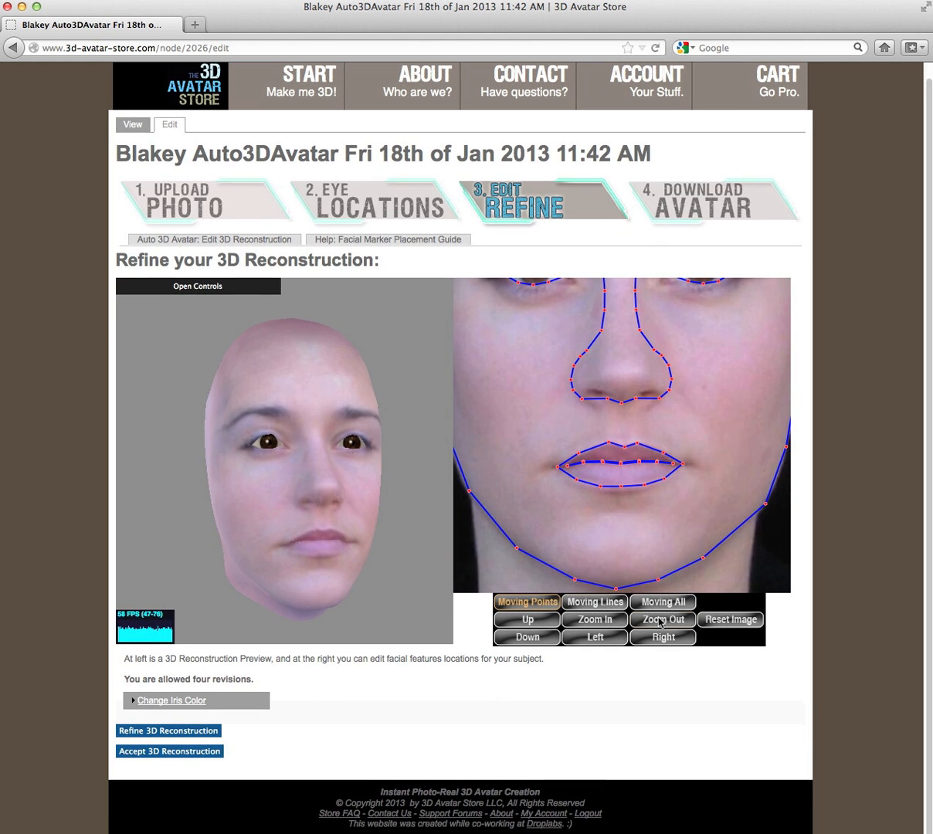
pyautogui.click(729, 619)
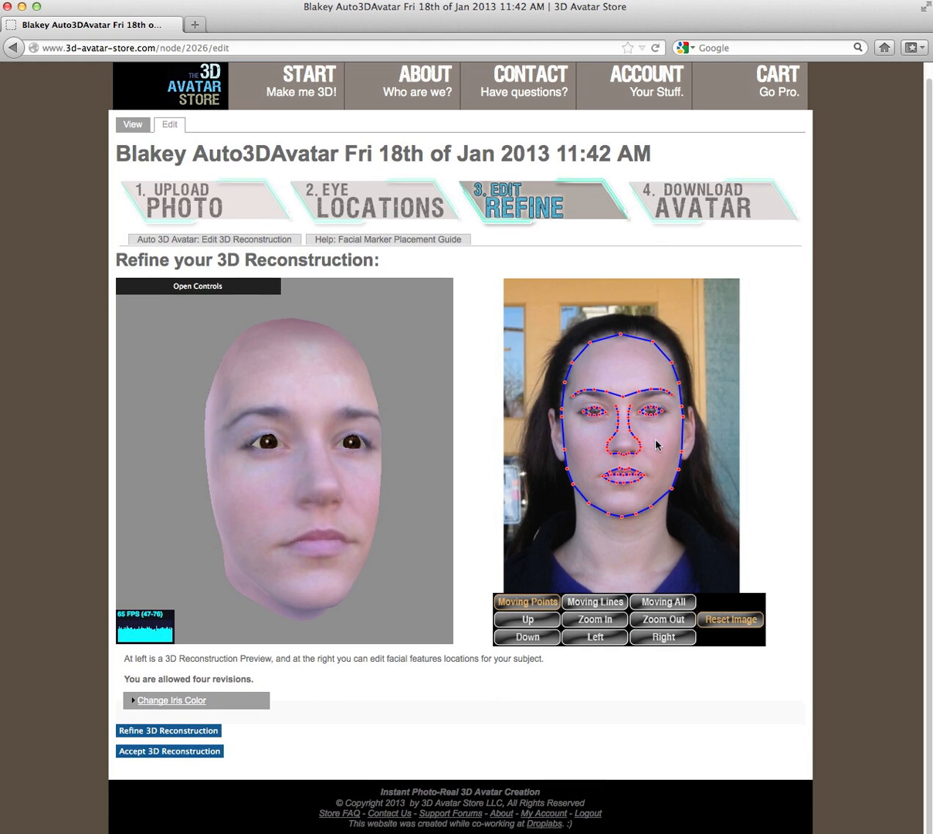
pyautogui.scroll(4, 657, 445)
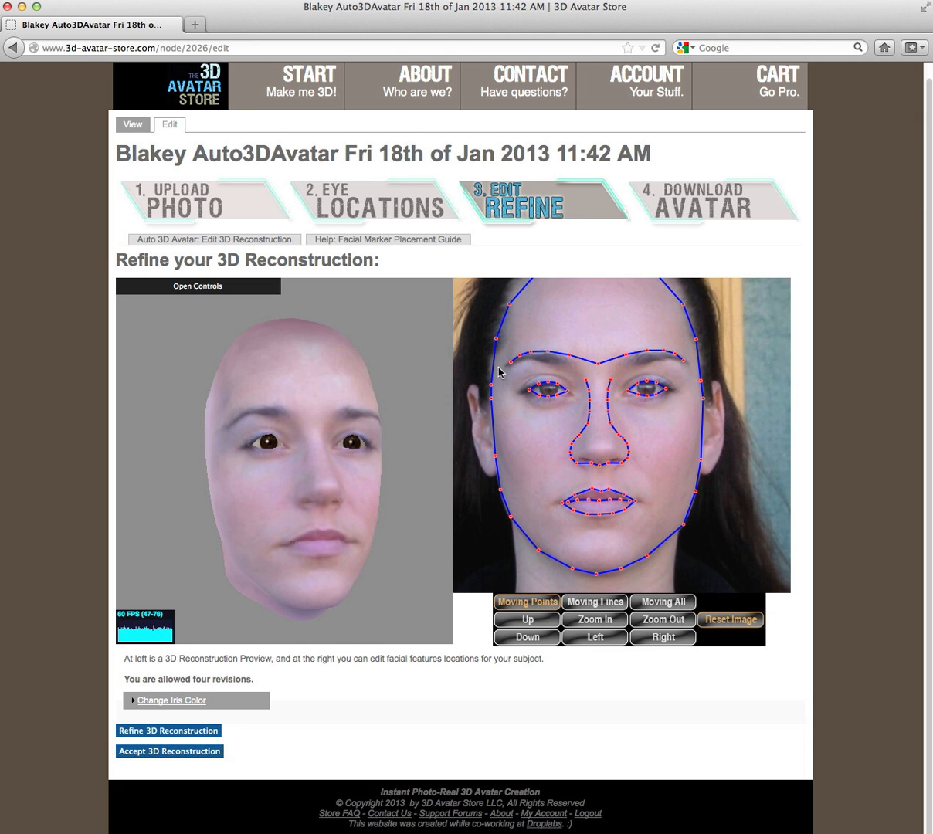
pyautogui.scroll(2, 502, 383)
pyautogui.scroll(5, 540, 494)
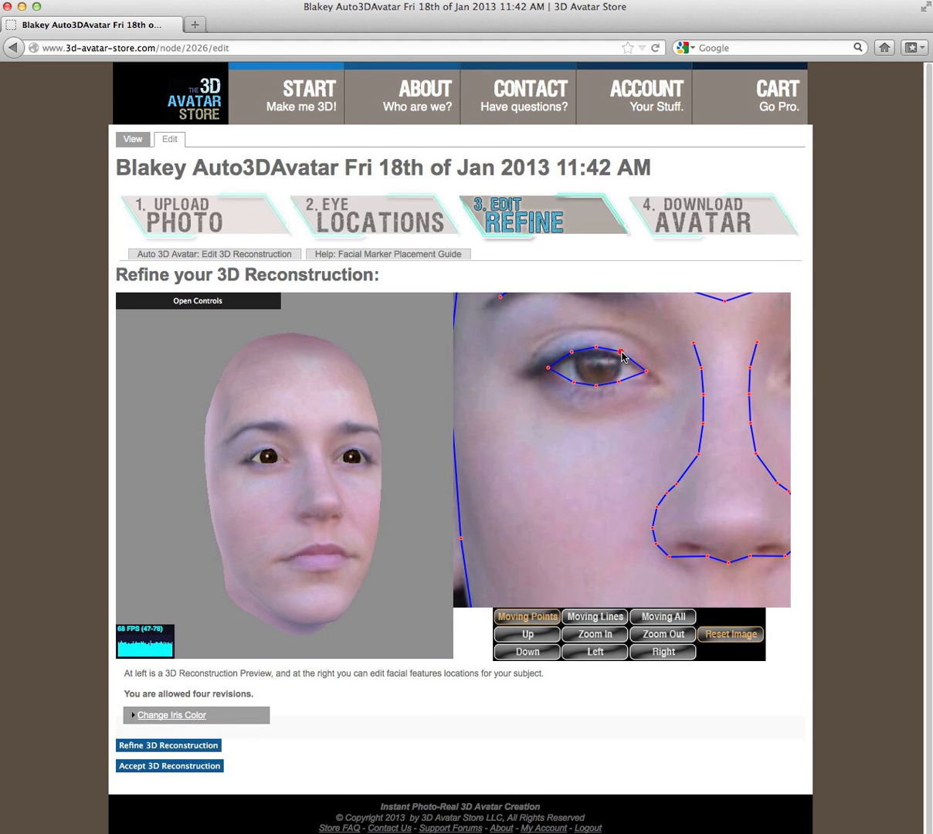
pyautogui.moveTo(621, 352)
pyautogui.mouseDown()
pyautogui.moveTo(595, 349)
pyautogui.moveTo(570, 384)
pyautogui.mouseUp()
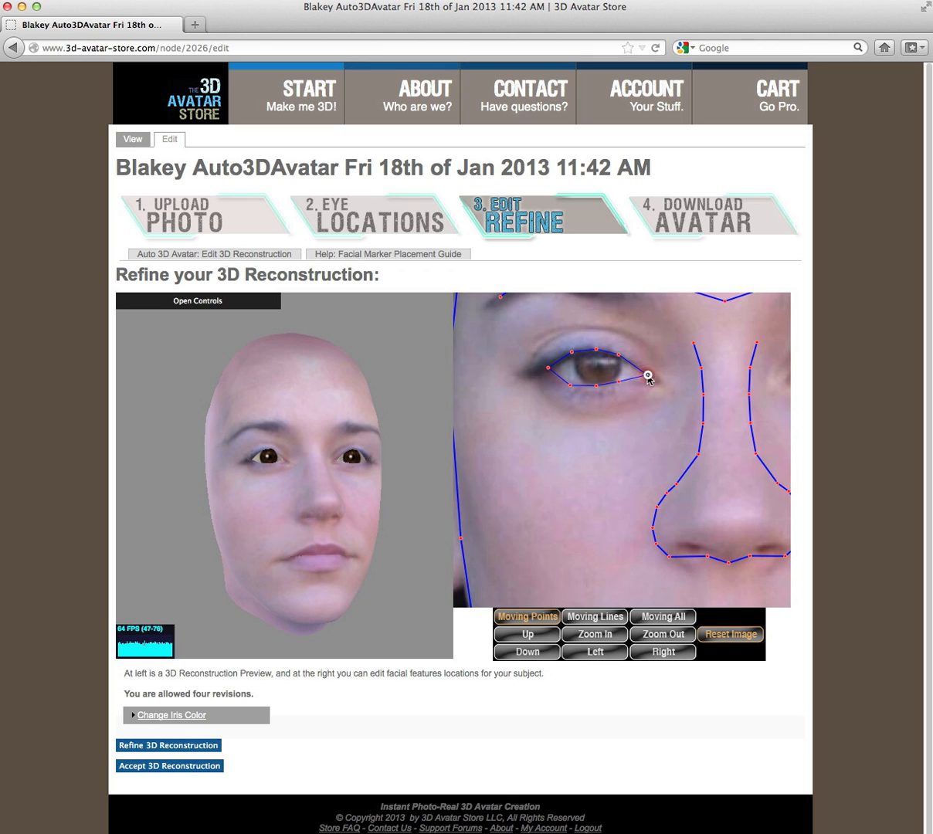
pyautogui.moveTo(617, 382); pyautogui.dragTo(621, 383)
# Step: Move the inner-corner and lower-lid markers of the eye on the photo's right side to its outline
pyautogui.scroll(-1, 512, 437)
pyautogui.scroll(-1, 512, 437)
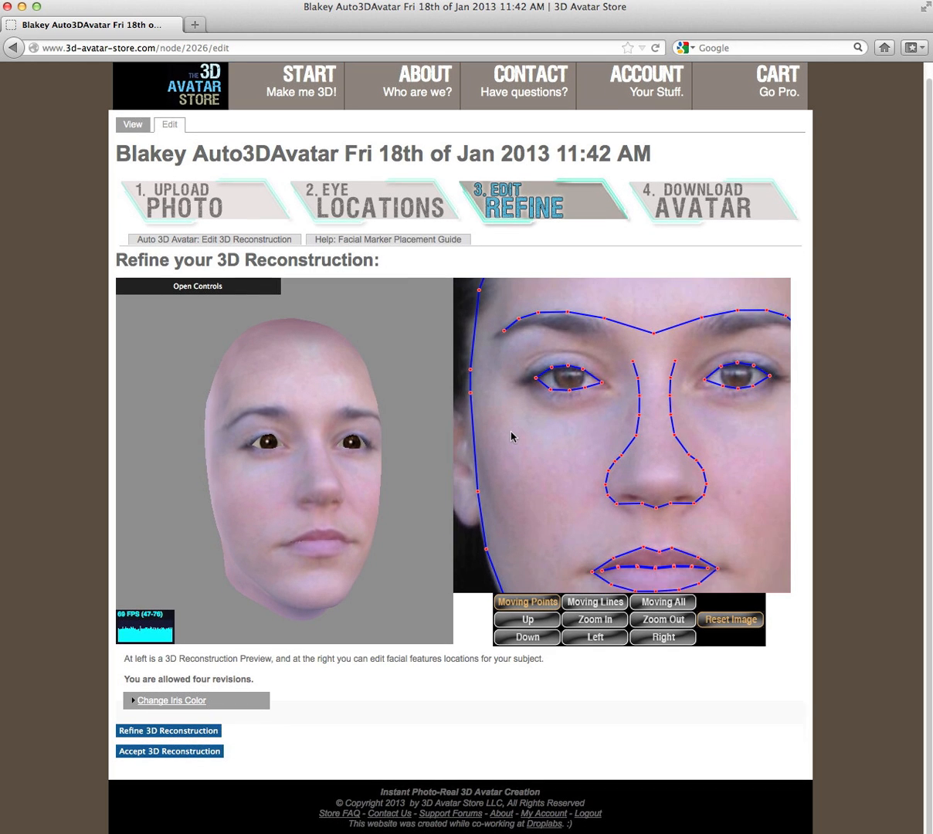
pyautogui.scroll(2, 780, 420)
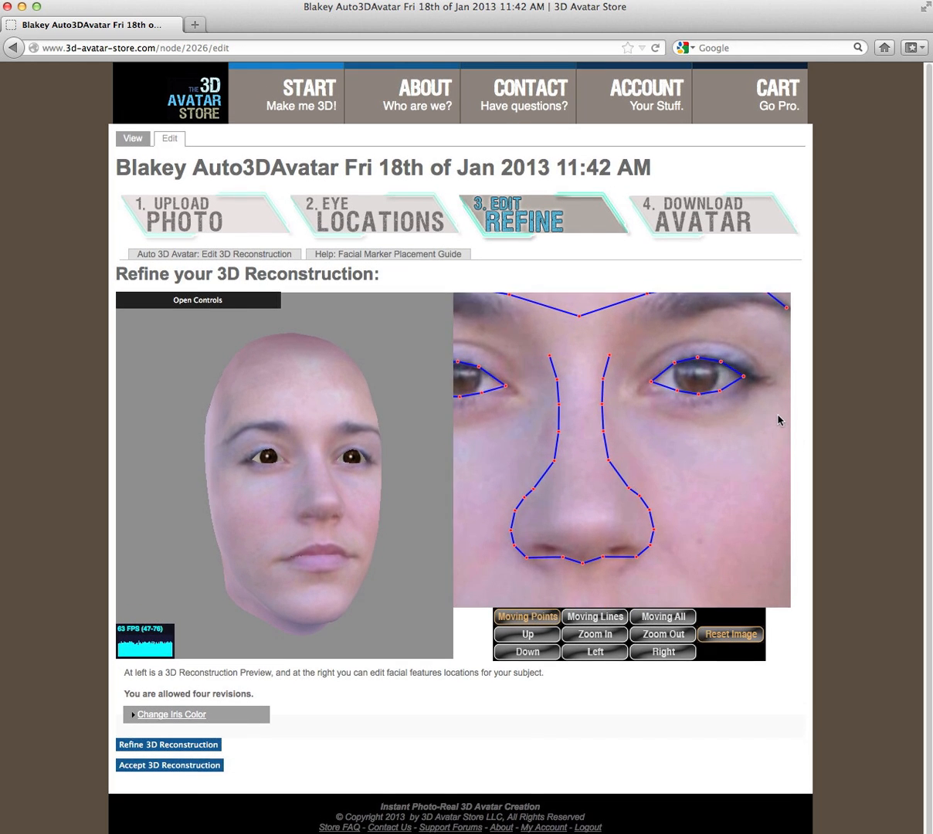
pyautogui.moveTo(641, 379); pyautogui.dragTo(693, 395)
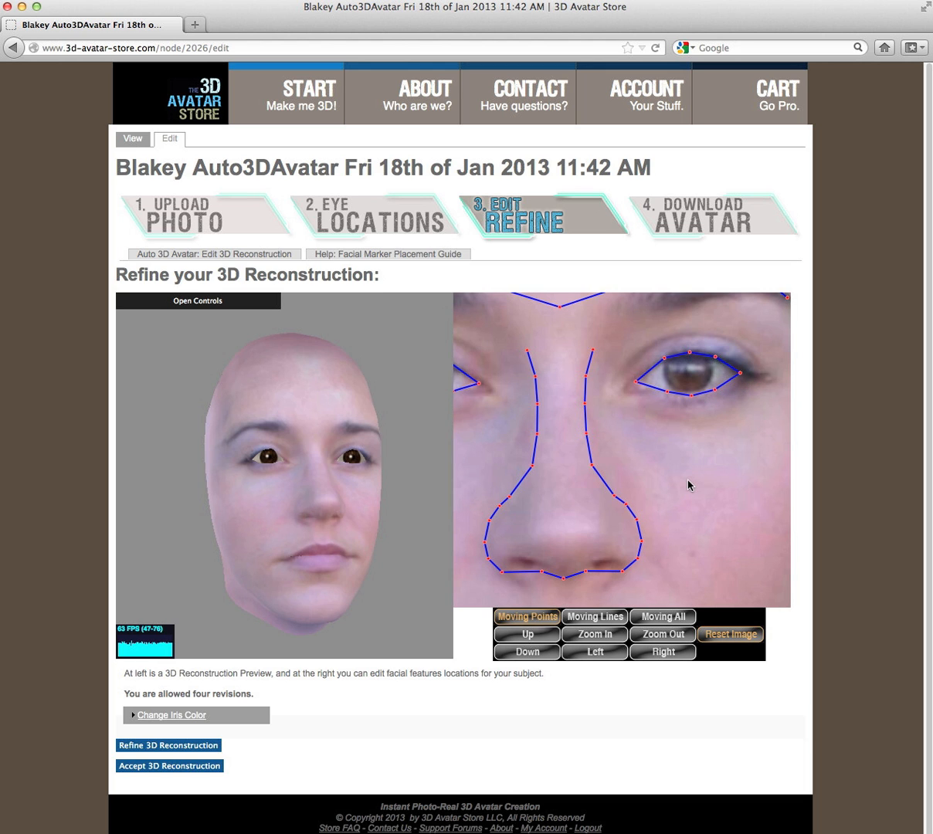
# Step: Reset the photo view and submit the adjusted facial markers to refine the 3D reconstruction
pyautogui.scroll(-5, 689, 485)
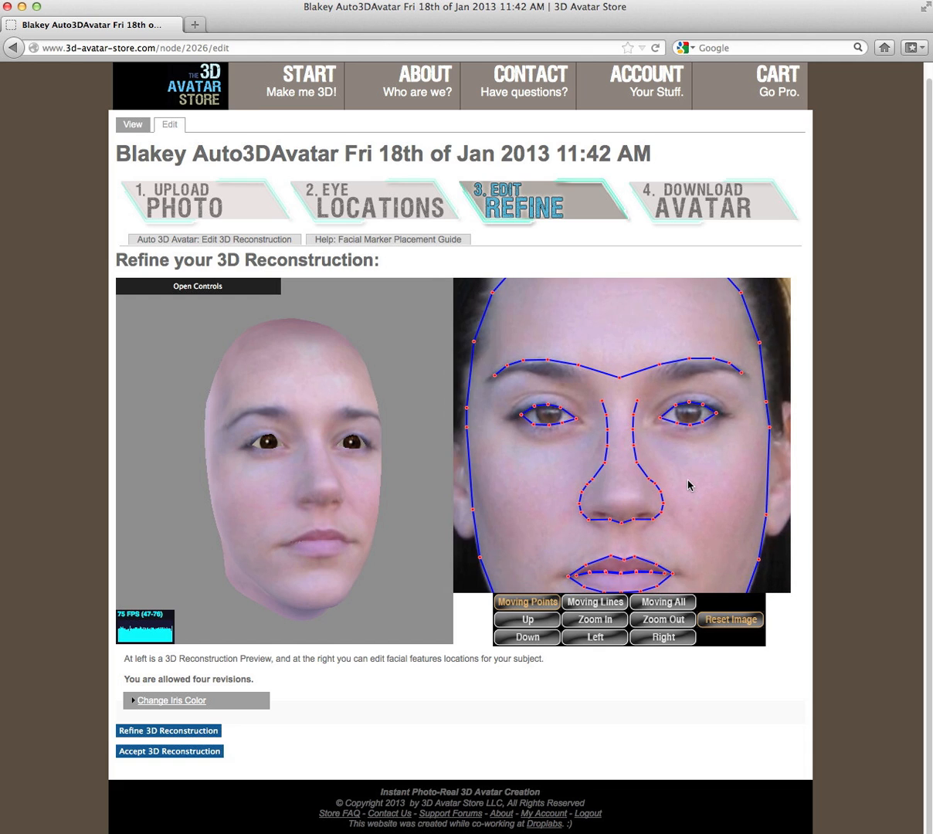
pyautogui.scroll(-5, 689, 485)
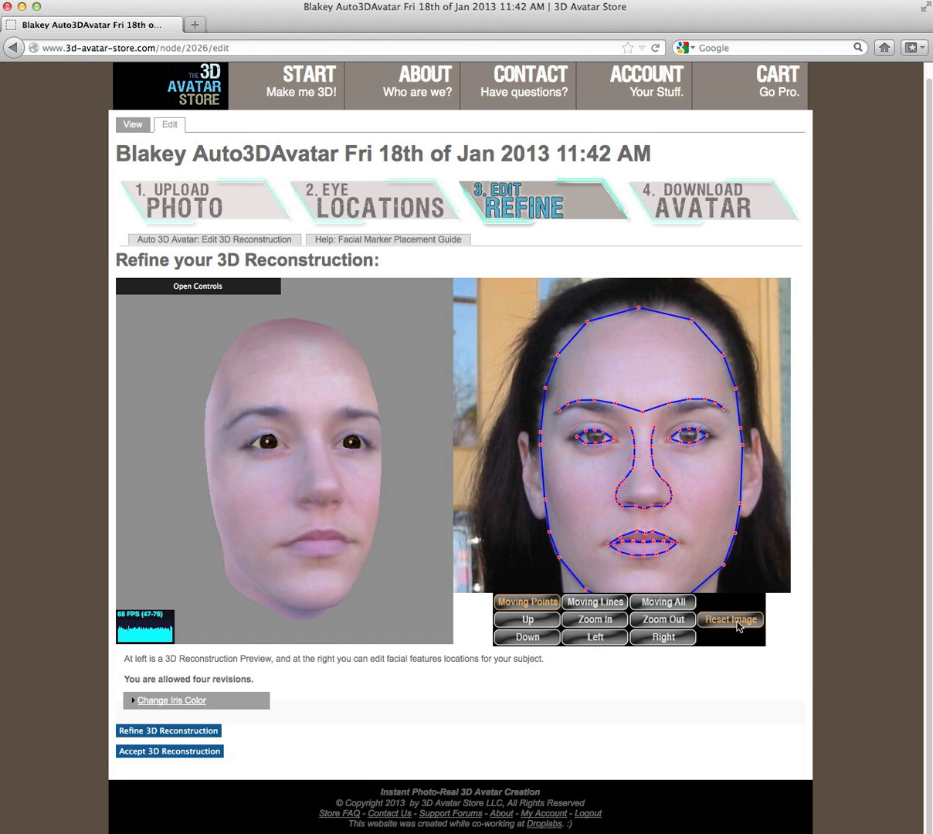
pyautogui.click(738, 621)
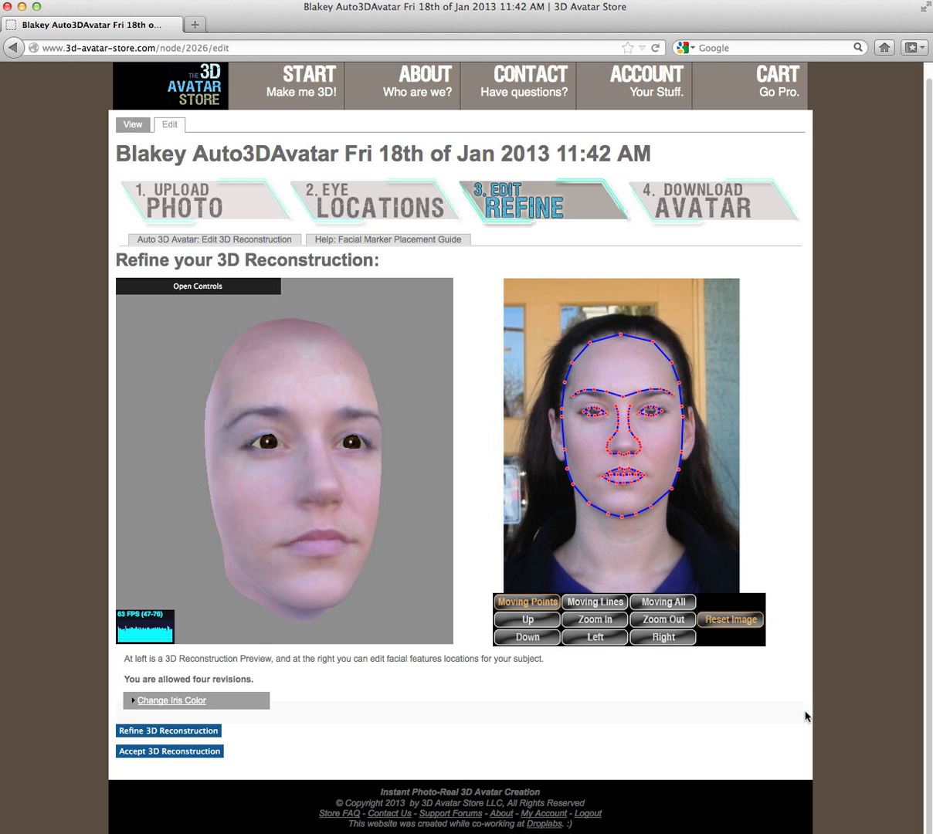
pyautogui.click(152, 730)
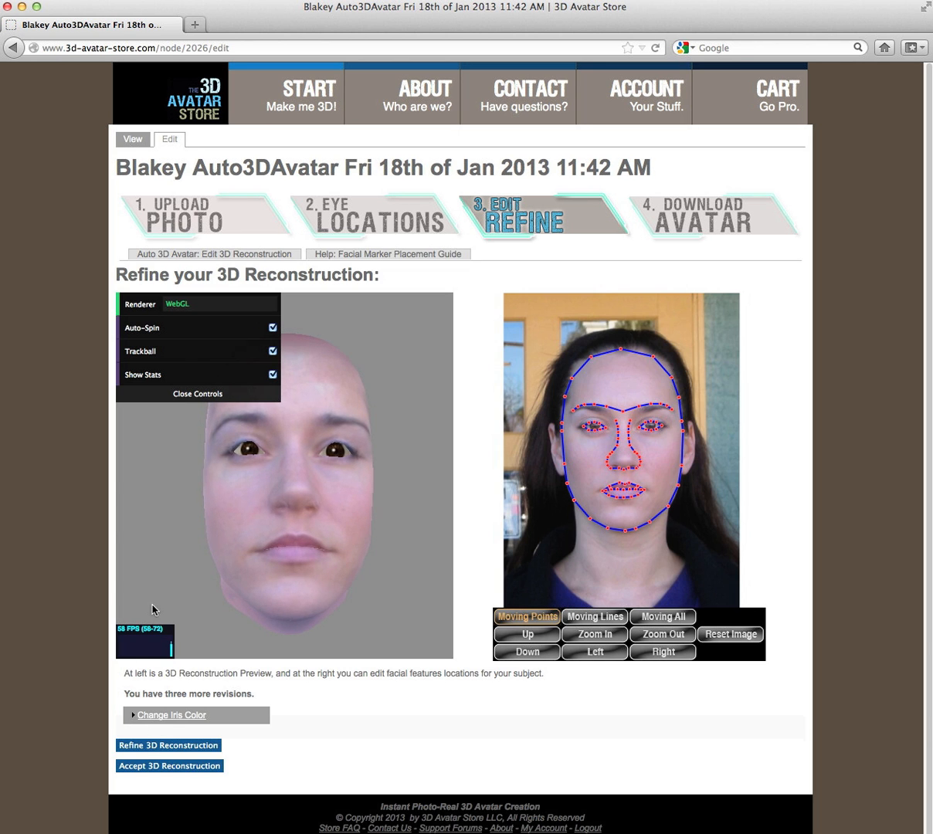
# Step: Rotate the refined head preview to inspect it, and change its iris colour to the lighter brown option, third in the row
pyautogui.click(173, 716)
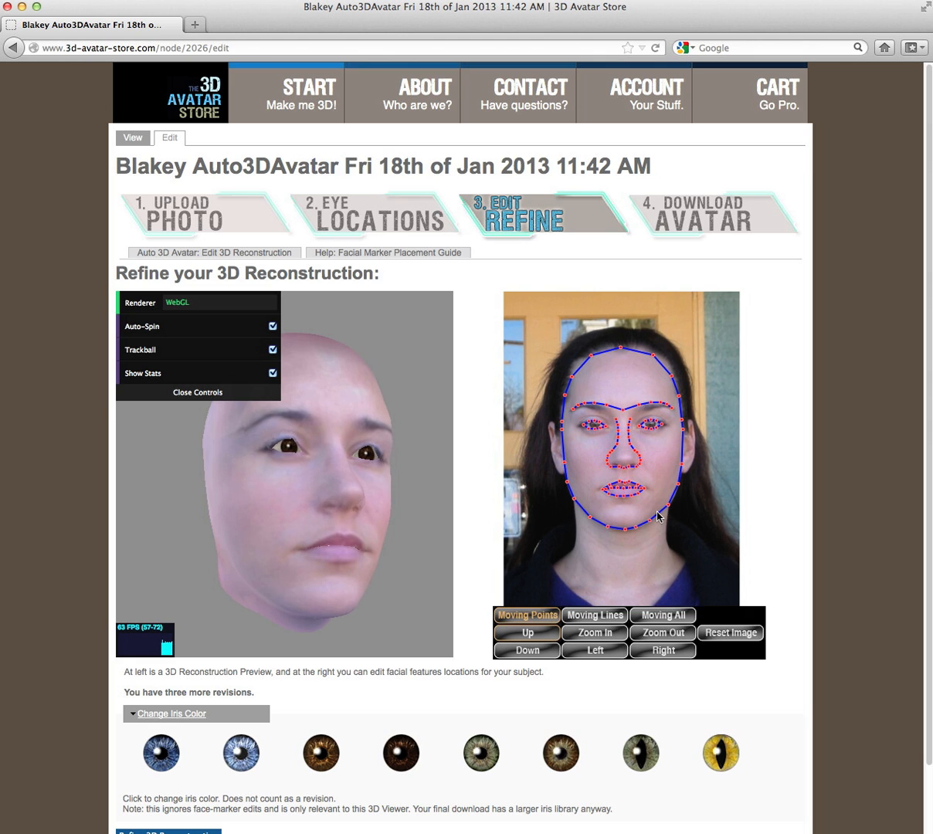
pyautogui.scroll(2, 585, 473)
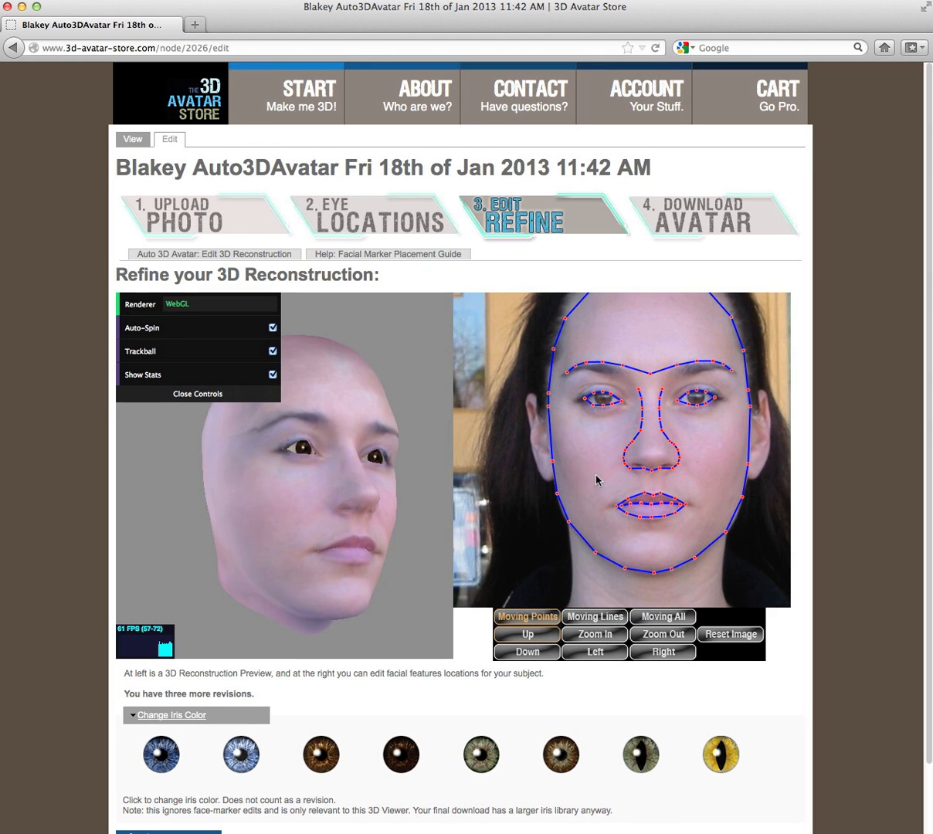
pyautogui.moveTo(365, 471); pyautogui.dragTo(287, 511)
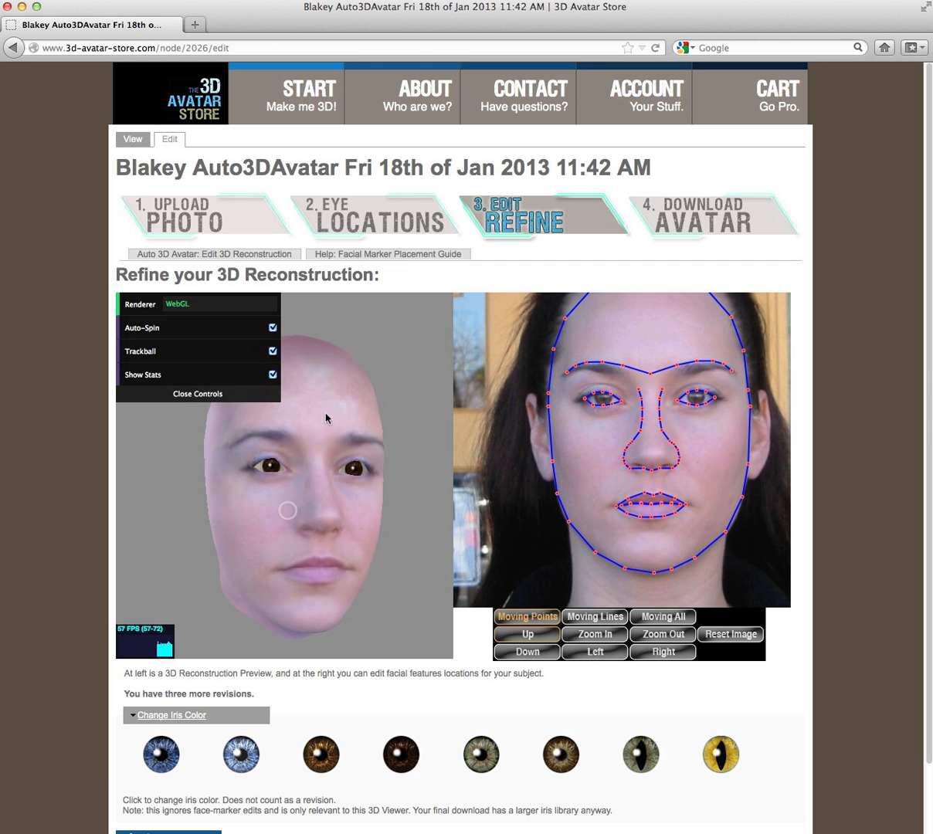
pyautogui.moveTo(326, 418); pyautogui.dragTo(309, 500)
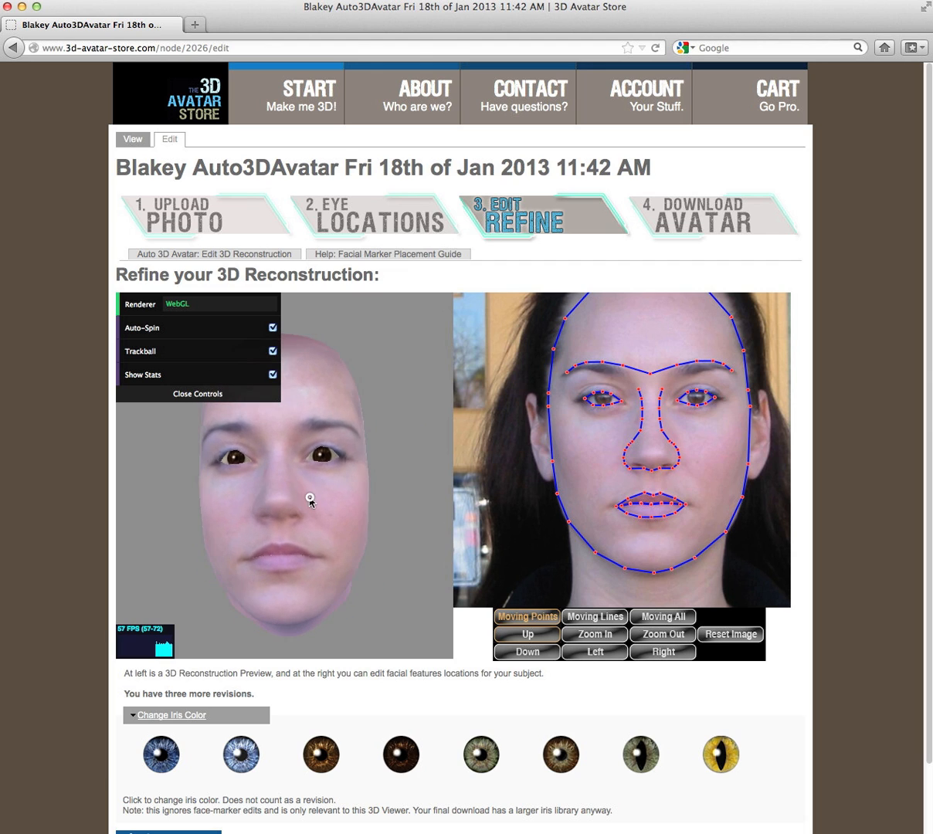
pyautogui.click(332, 761)
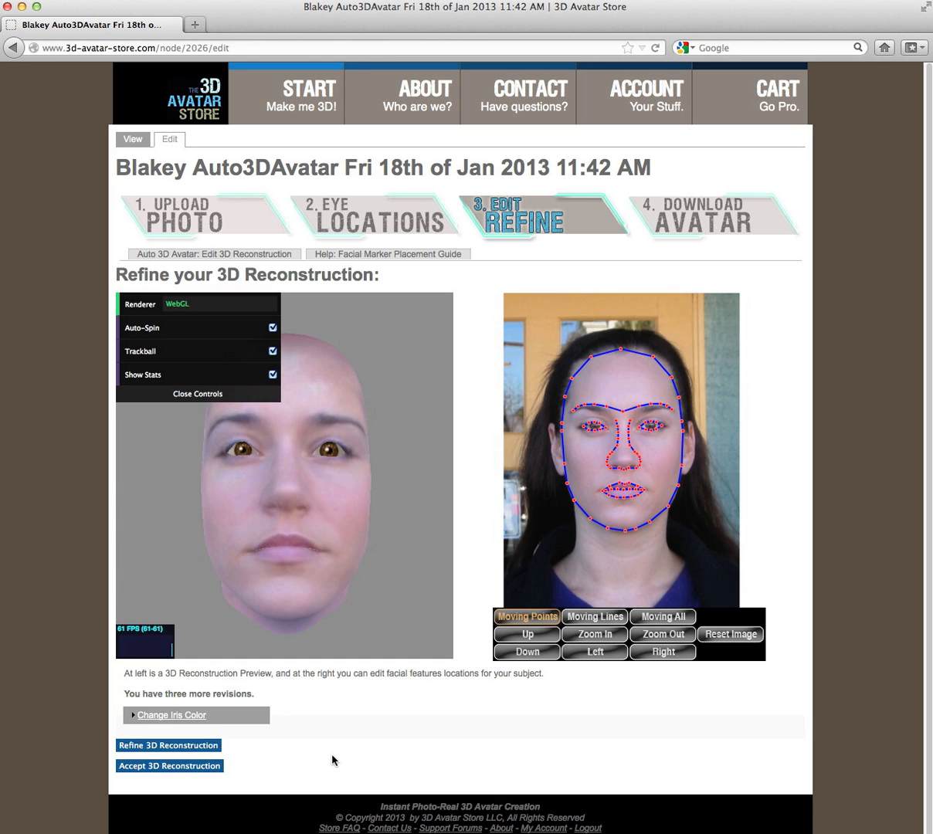
# Step: Turn off Auto-Spin, rotate the head to a three-quarter view for inspection, and accept the 3D reconstruction
pyautogui.click(166, 715)
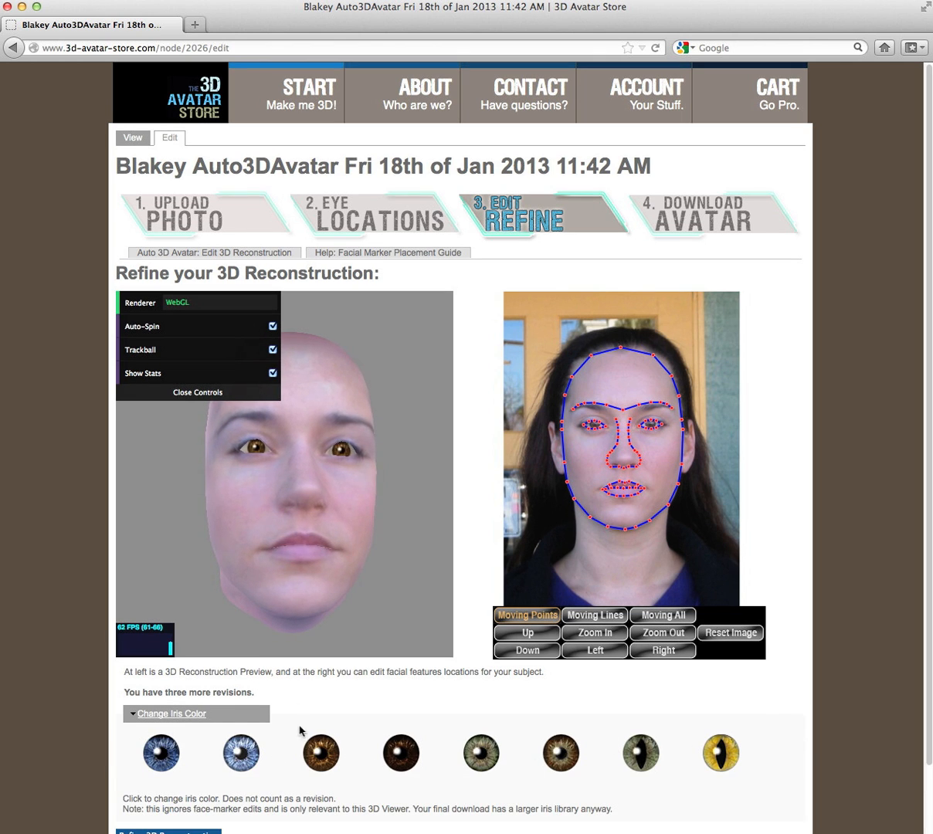
pyautogui.click(191, 714)
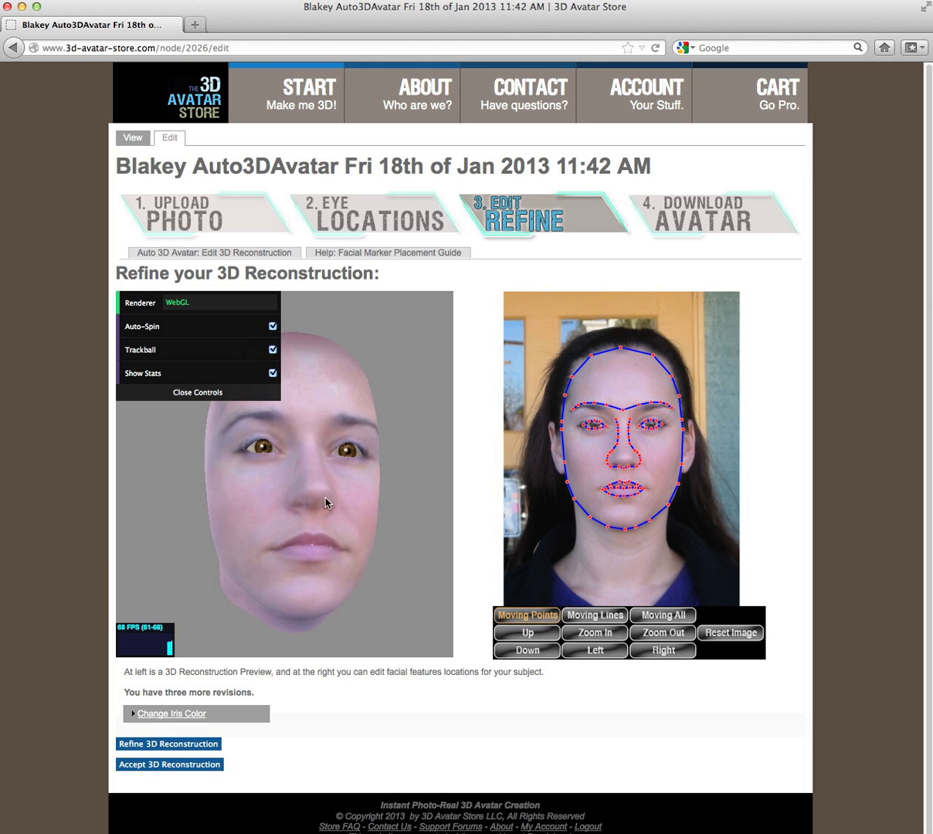
pyautogui.moveTo(322, 490); pyautogui.dragTo(359, 495)
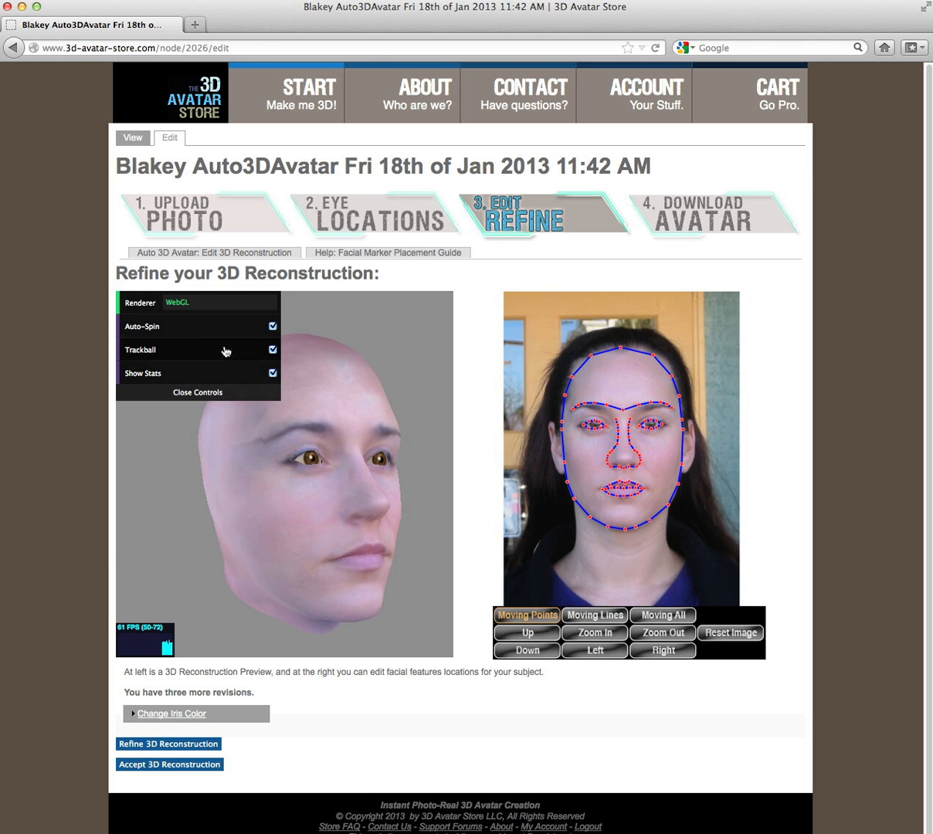
pyautogui.click(178, 326)
pyautogui.moveTo(325, 491)
pyautogui.mouseDown()
pyautogui.moveTo(136, 499)
pyautogui.moveTo(320, 496)
pyautogui.moveTo(342, 506)
pyautogui.moveTo(198, 508)
pyautogui.moveTo(324, 510)
pyautogui.mouseUp()
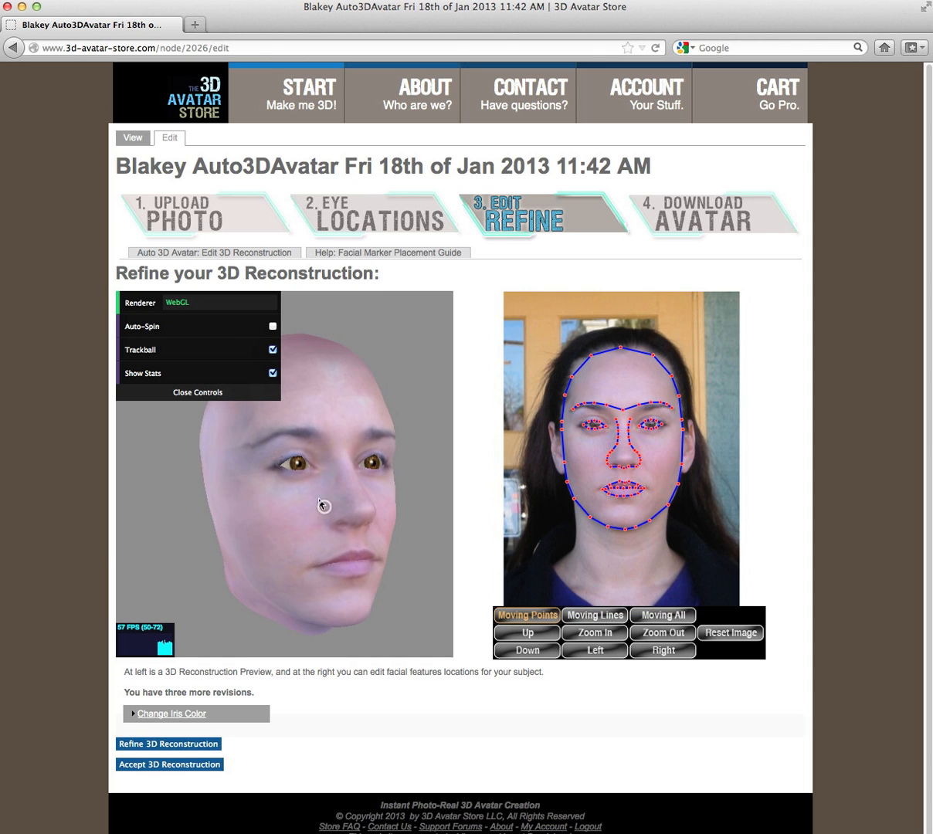
pyautogui.click(178, 765)
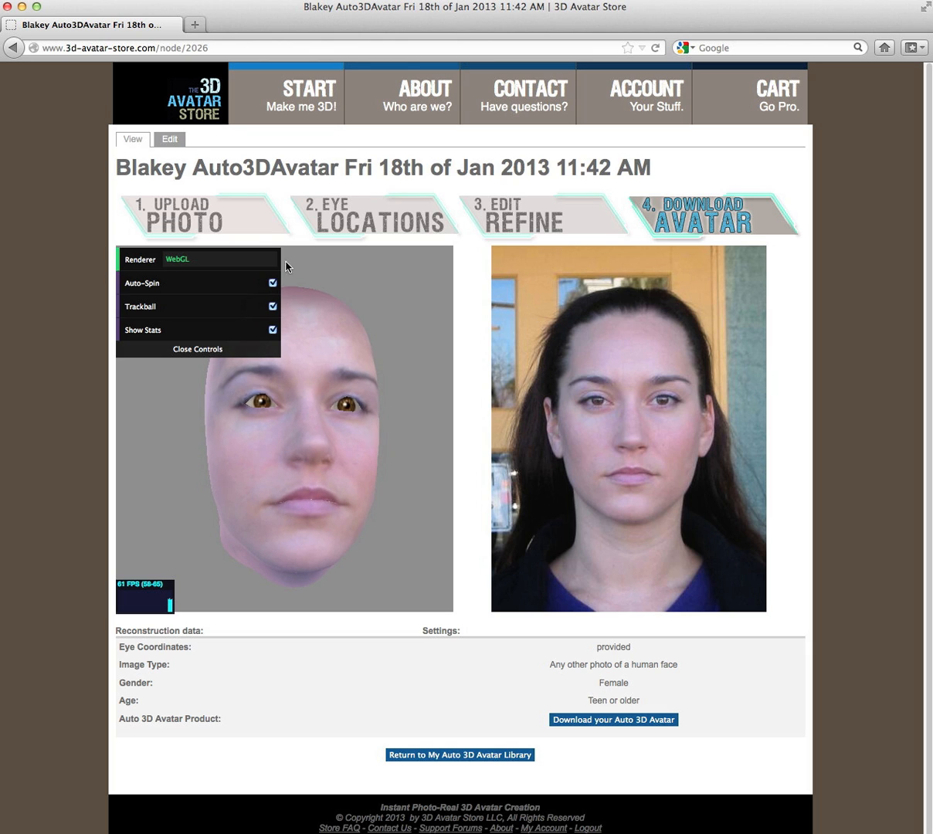
# Step: Review the accepted 3D reconstruction with its facial markers, rotating the head, and return to the avatar's download page
pyautogui.click(170, 144)
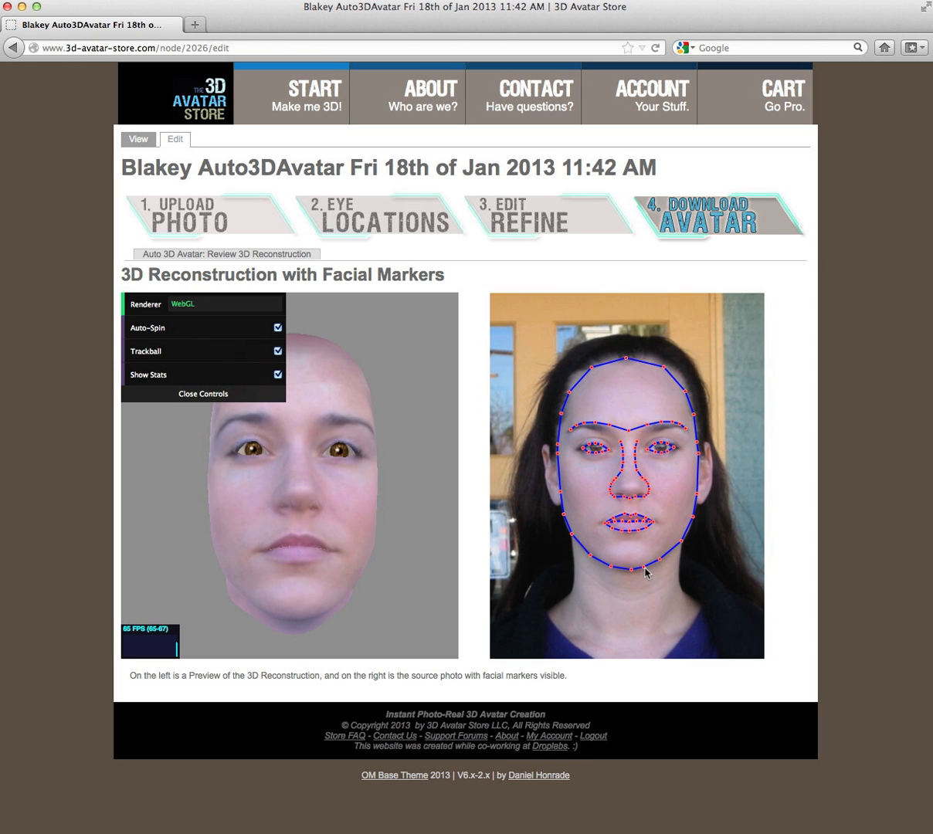
pyautogui.moveTo(284, 491); pyautogui.dragTo(209, 522)
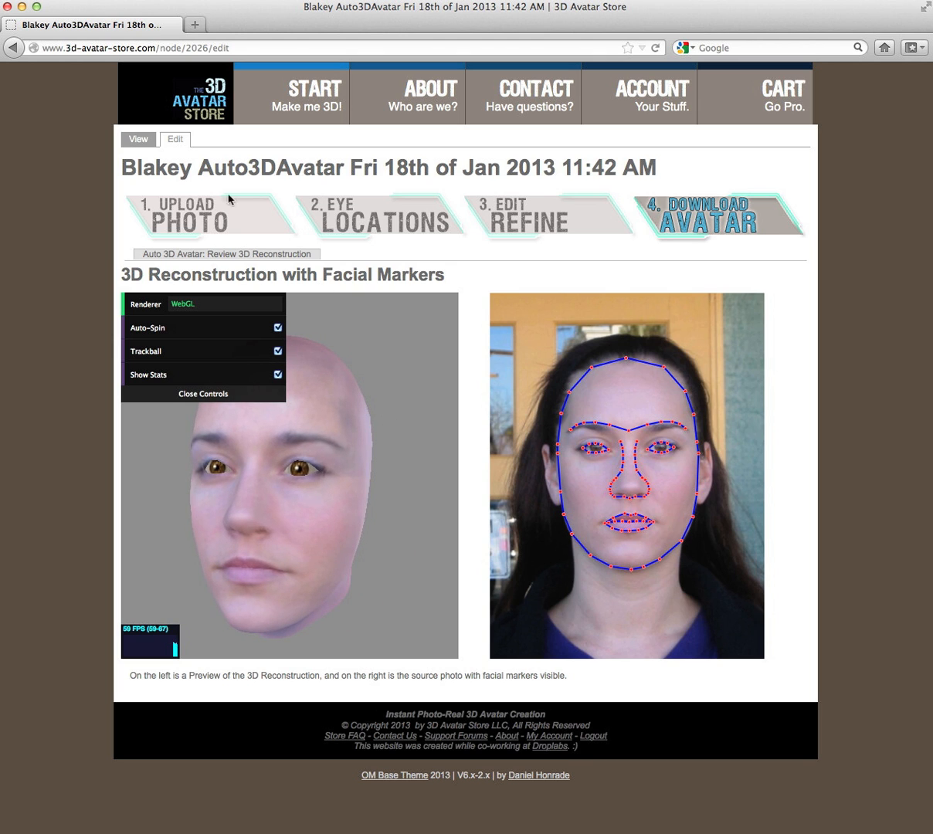
pyautogui.click(139, 140)
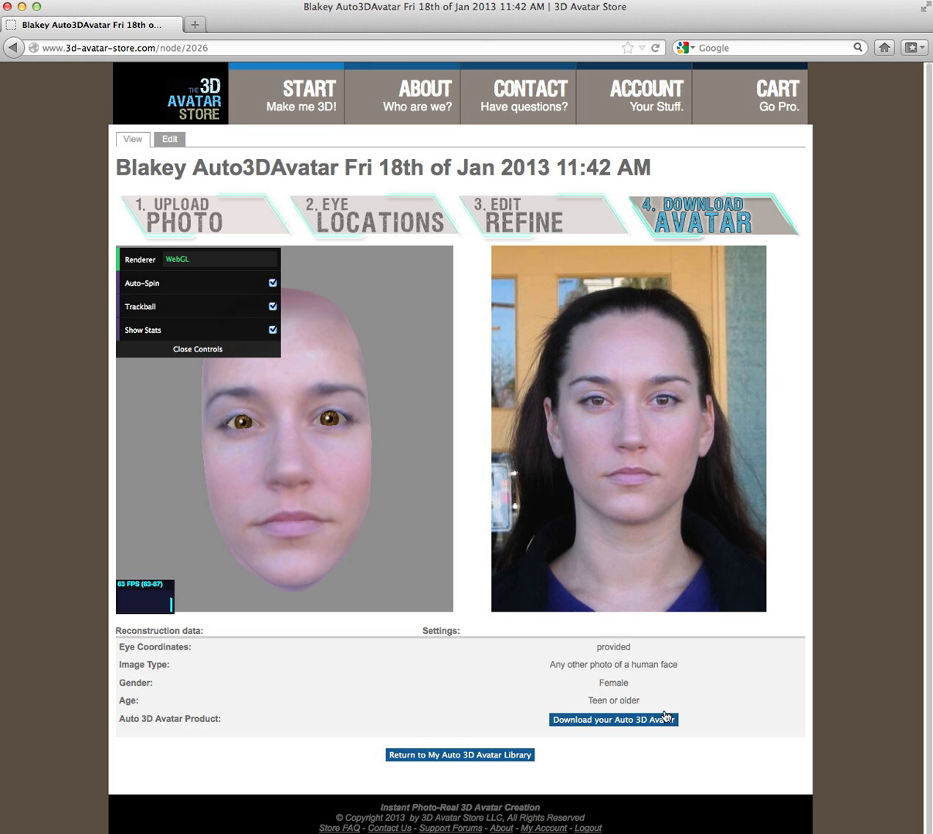
# Step: Download the Auto 3D Avatar and save the file Auto3DAvatar.zip
pyautogui.click(592, 724)
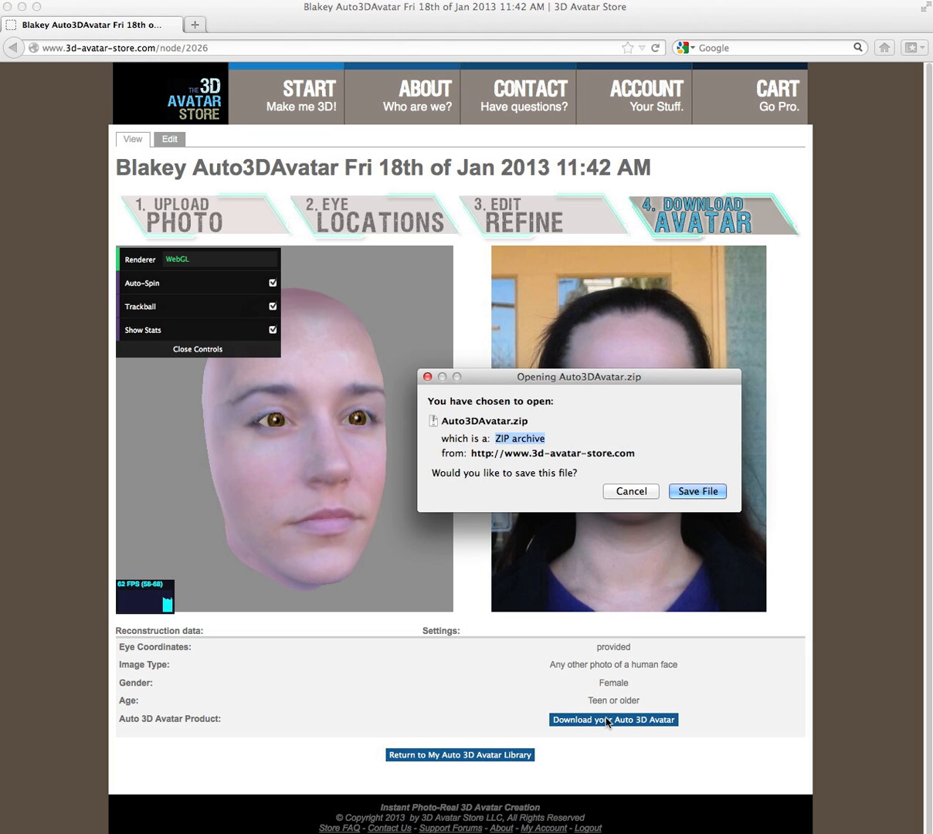
pyautogui.click(714, 492)
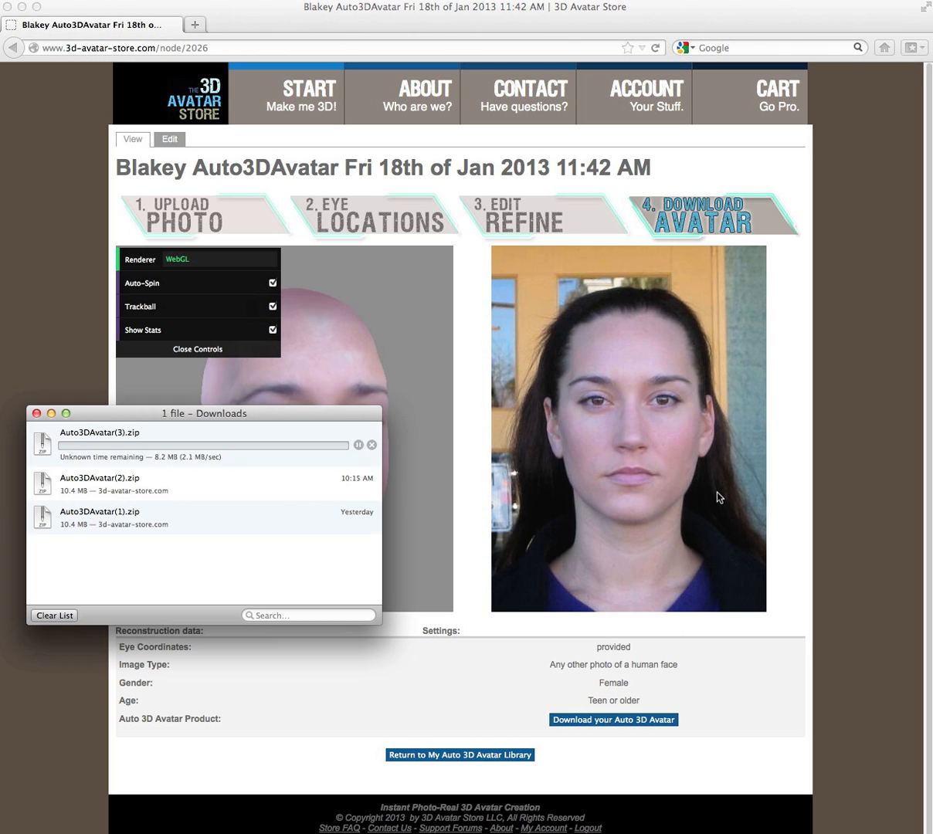